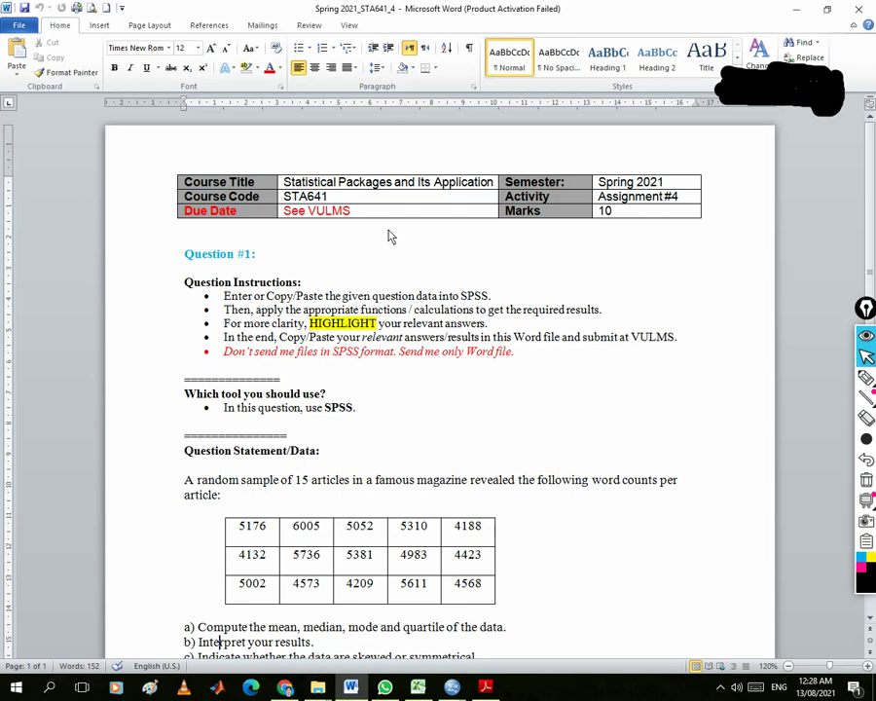
Read the STA641 course announcement on key points about the final term exams in the browser, and return to the Word assignment
scroll(390, 236, down, 1)
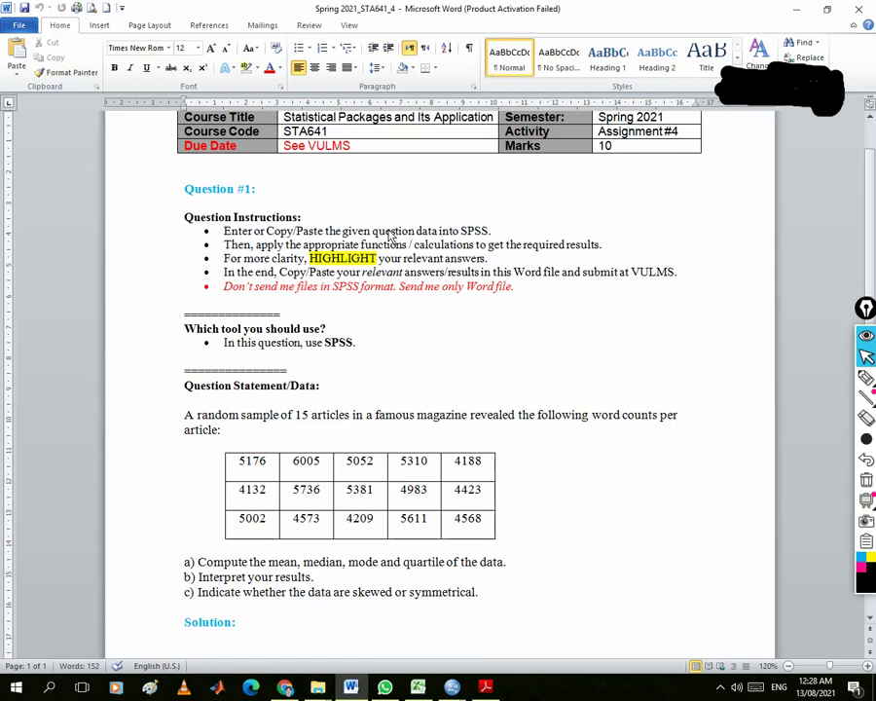
click(287, 689)
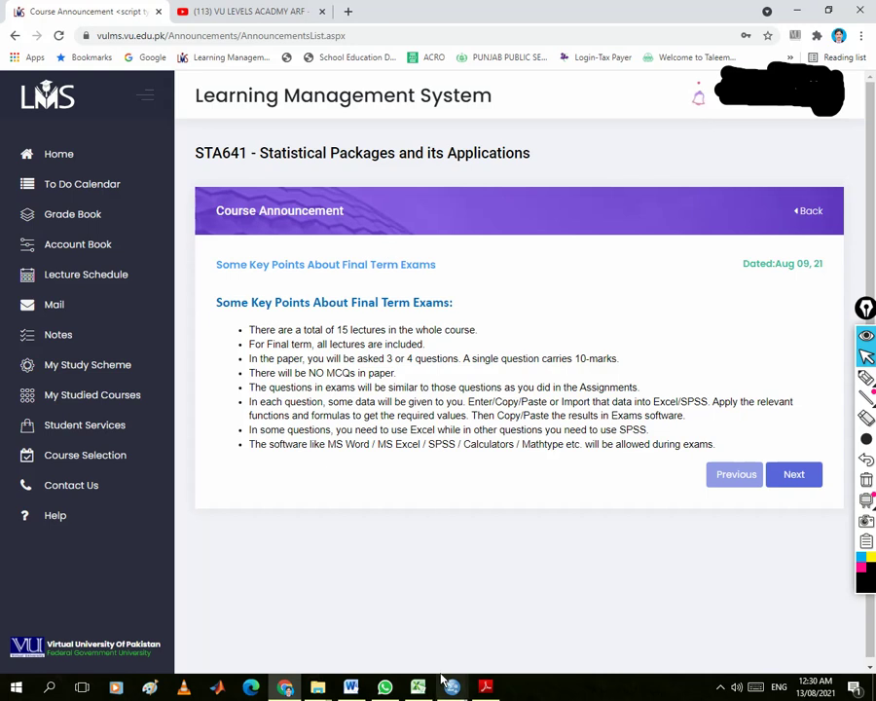
click(351, 687)
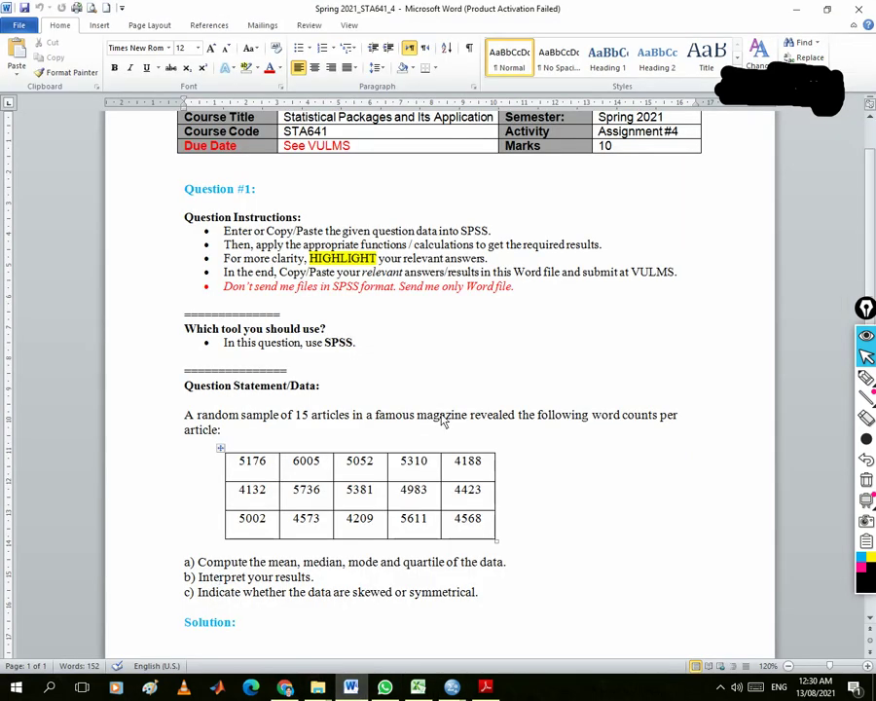
Review the Question #1 instructions in the assignment, from entering the data into SPSS to submitting only a Word file
scroll(443, 420, up, 2)
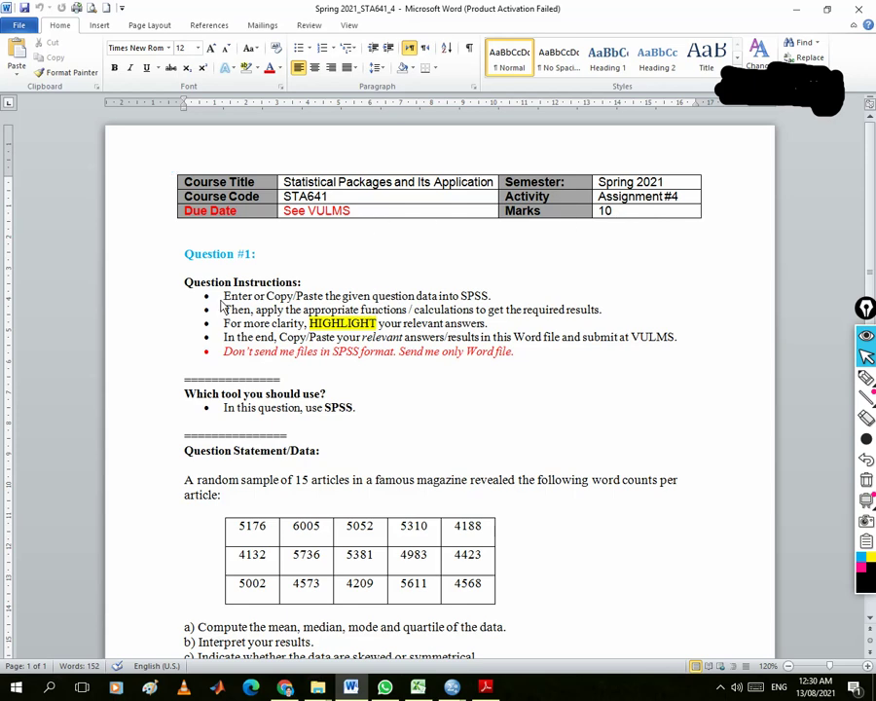
drag(222, 302, 289, 308)
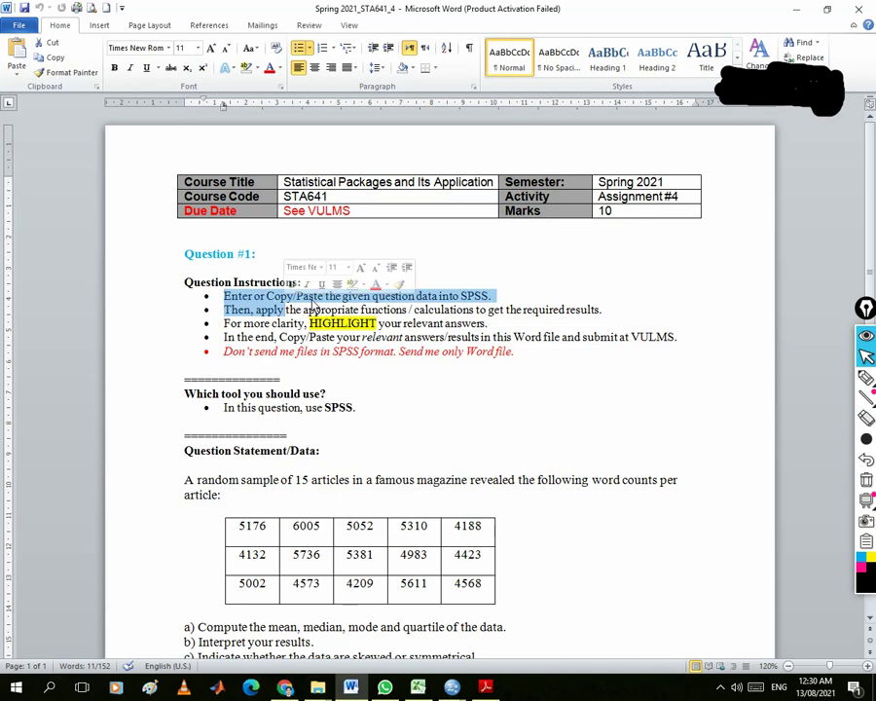
click(312, 307)
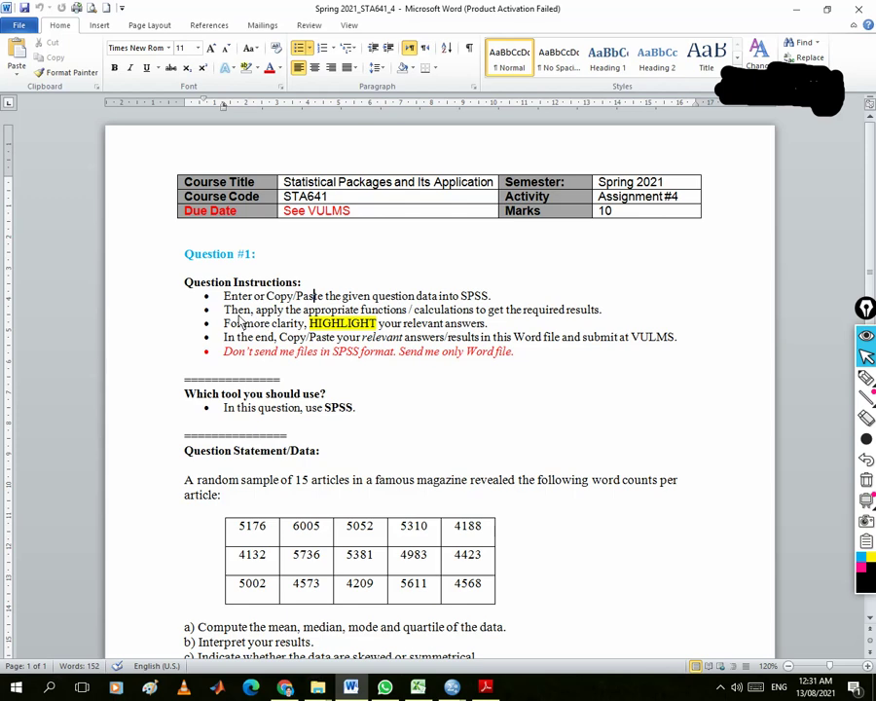
drag(223, 310, 477, 324)
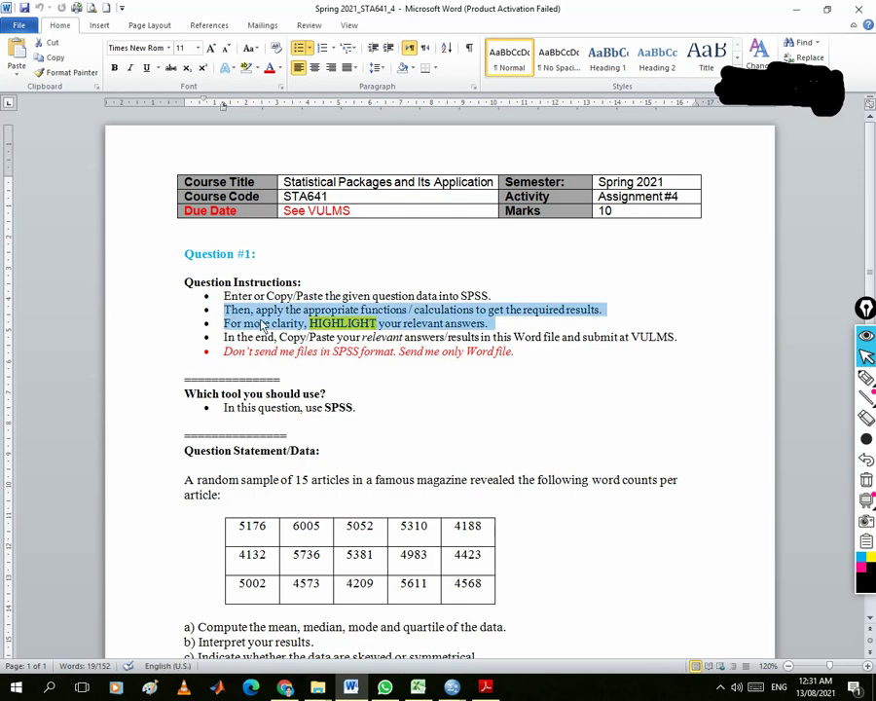
drag(244, 323, 385, 343)
click(386, 347)
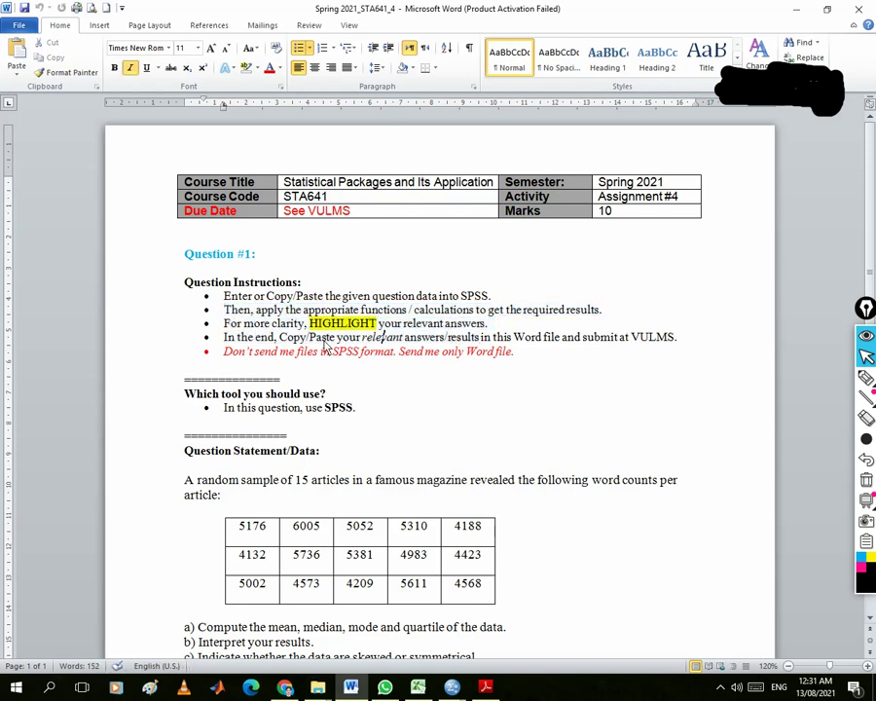
drag(308, 338, 679, 344)
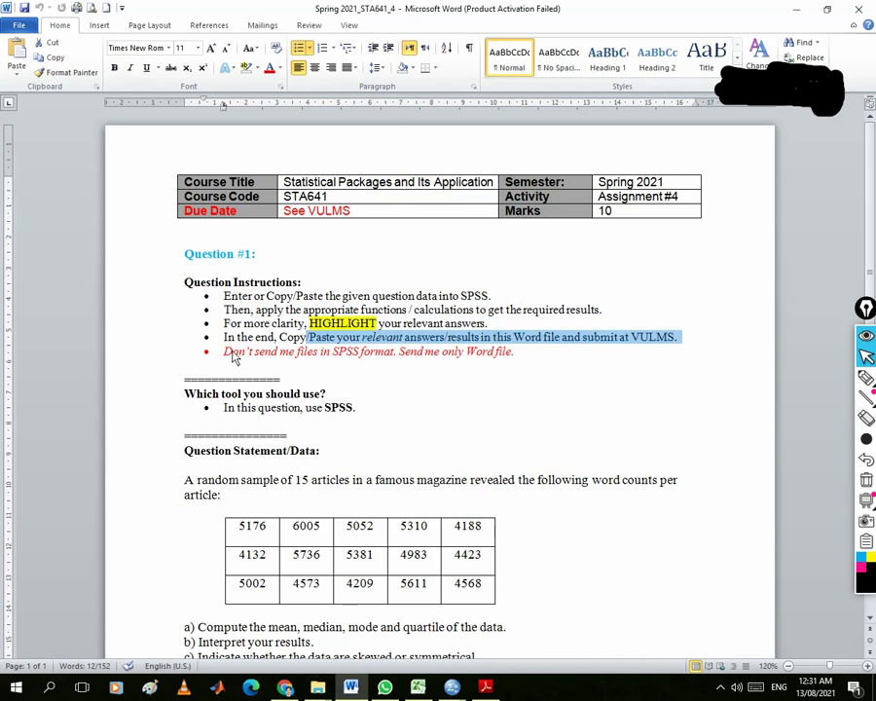
drag(224, 352, 515, 358)
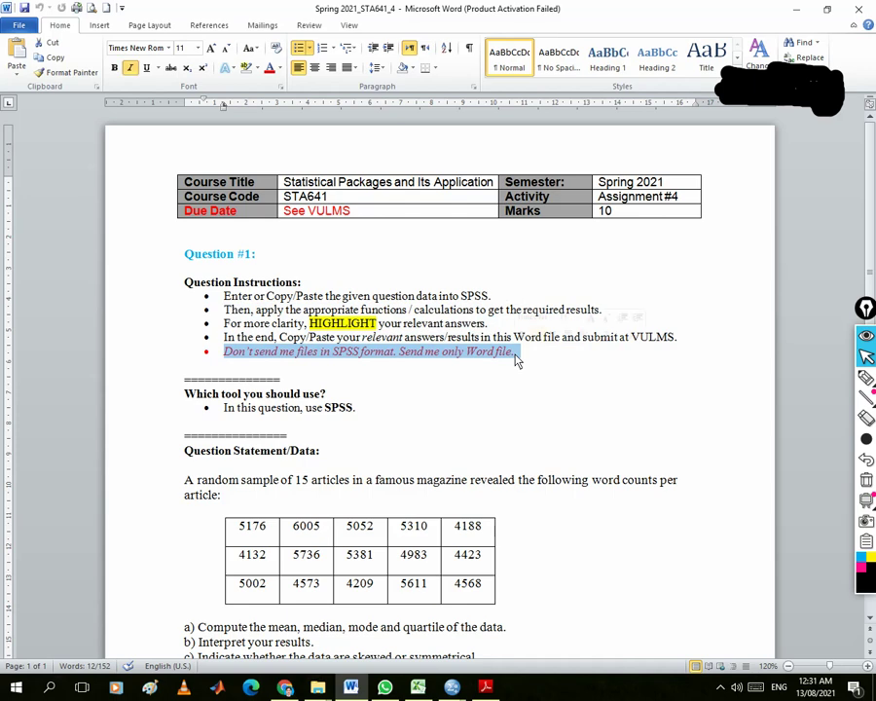
Review which tool Question #1 requires, and read the question statement with its data table and parts a to c
scroll(402, 431, down, 3)
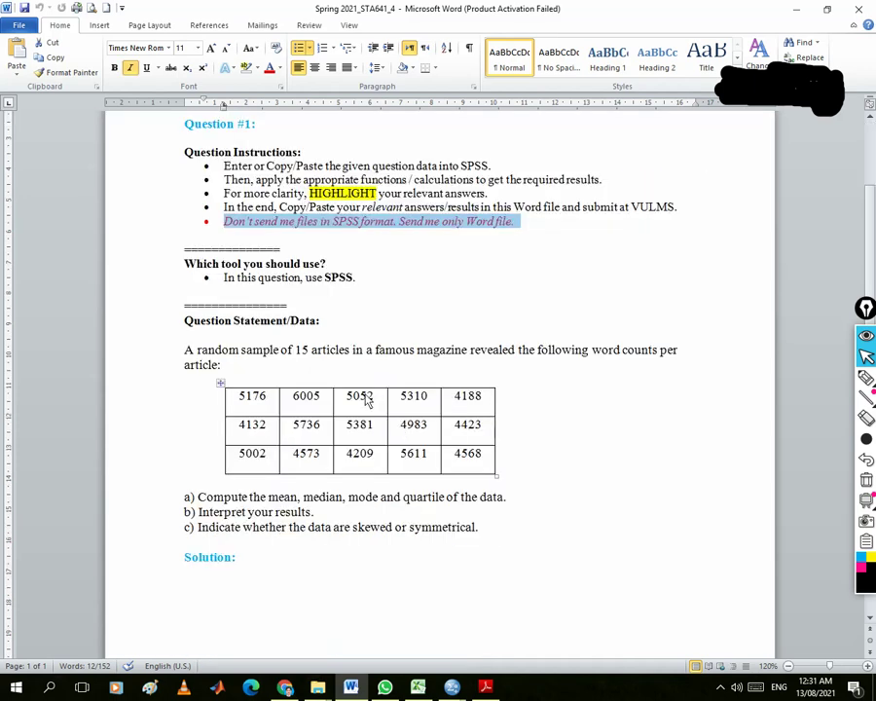
click(250, 281)
drag(351, 280, 237, 278)
double_click(326, 279)
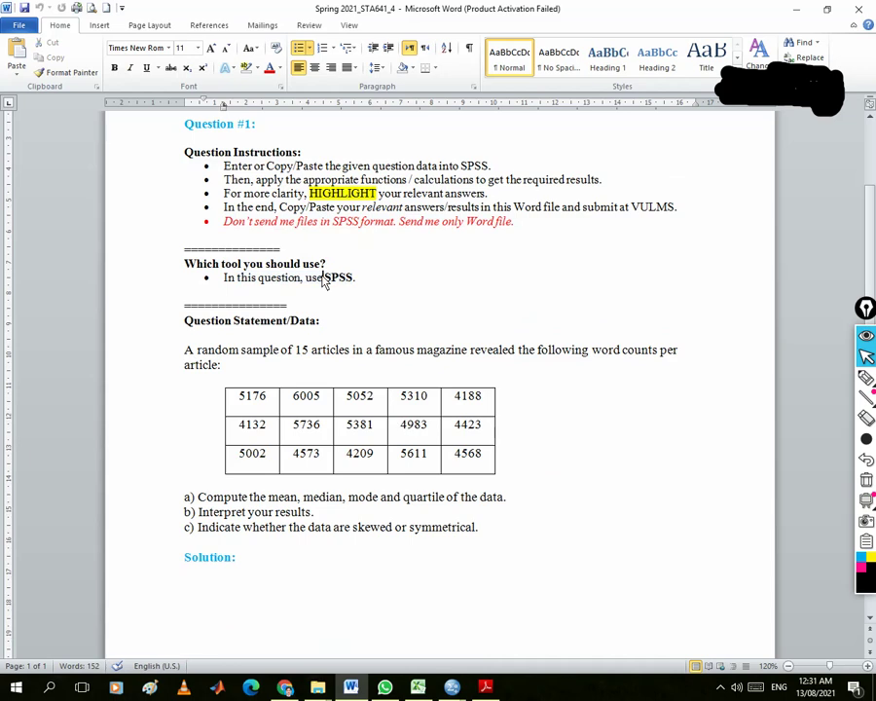
drag(355, 284, 363, 290)
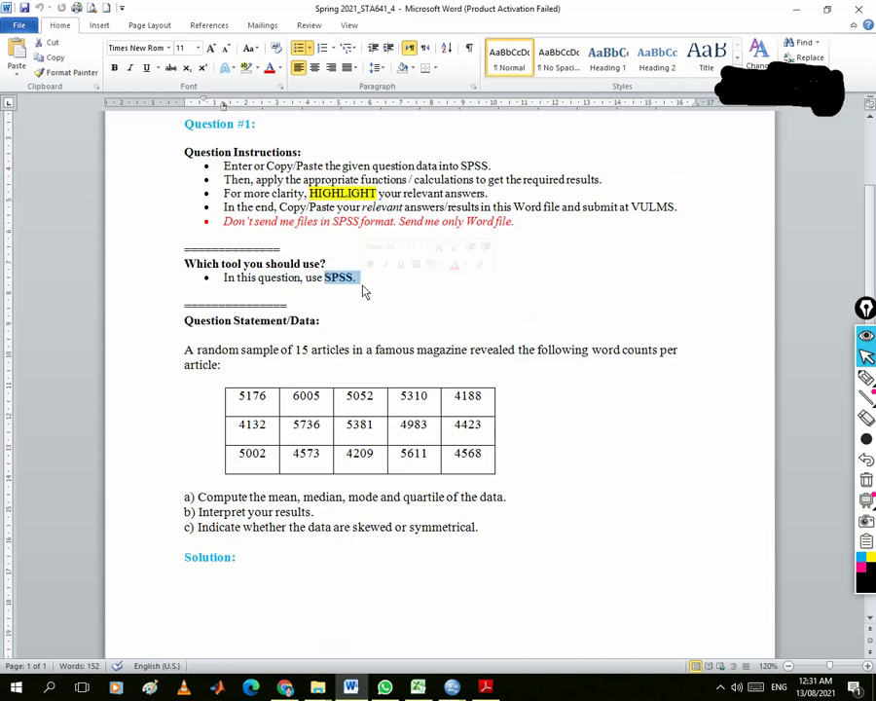
scroll(346, 309, down, 3)
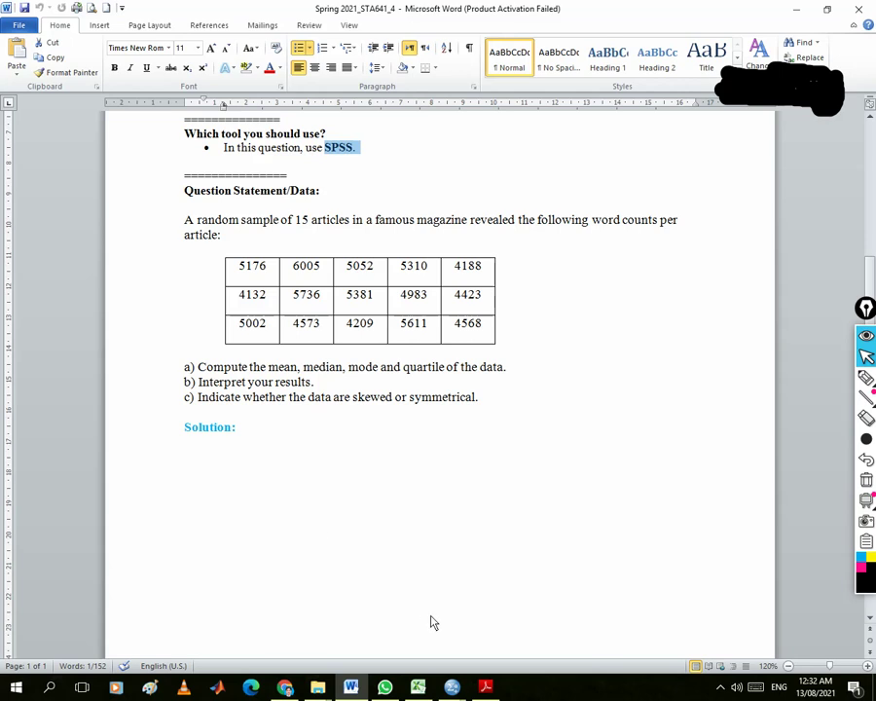
Examine the Sample data in the SPSS Untitled3 dataset and in the Excel workbook STA641 Assignment No.4
click(452, 687)
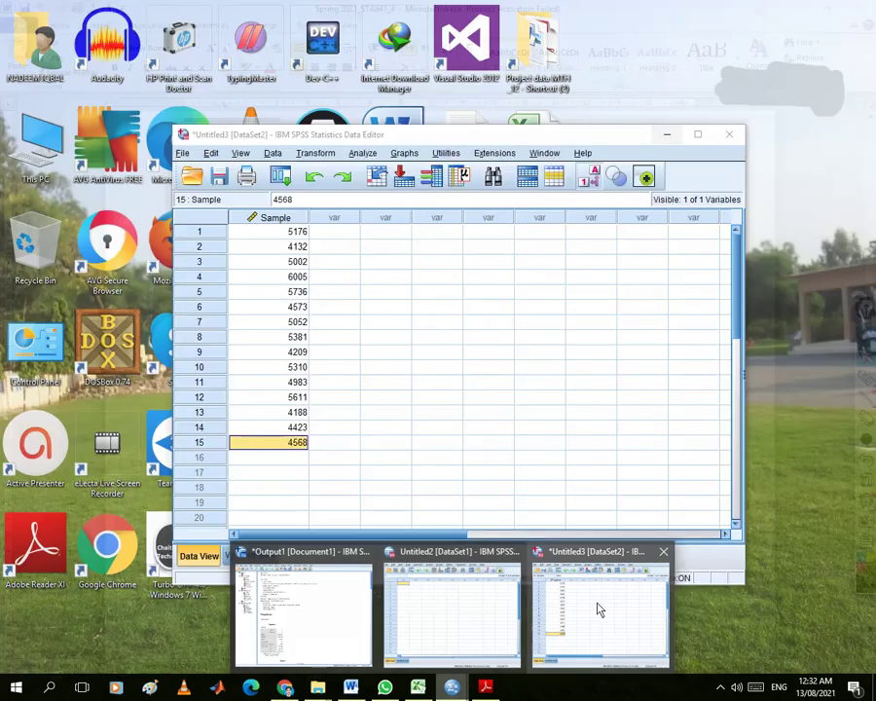
click(596, 606)
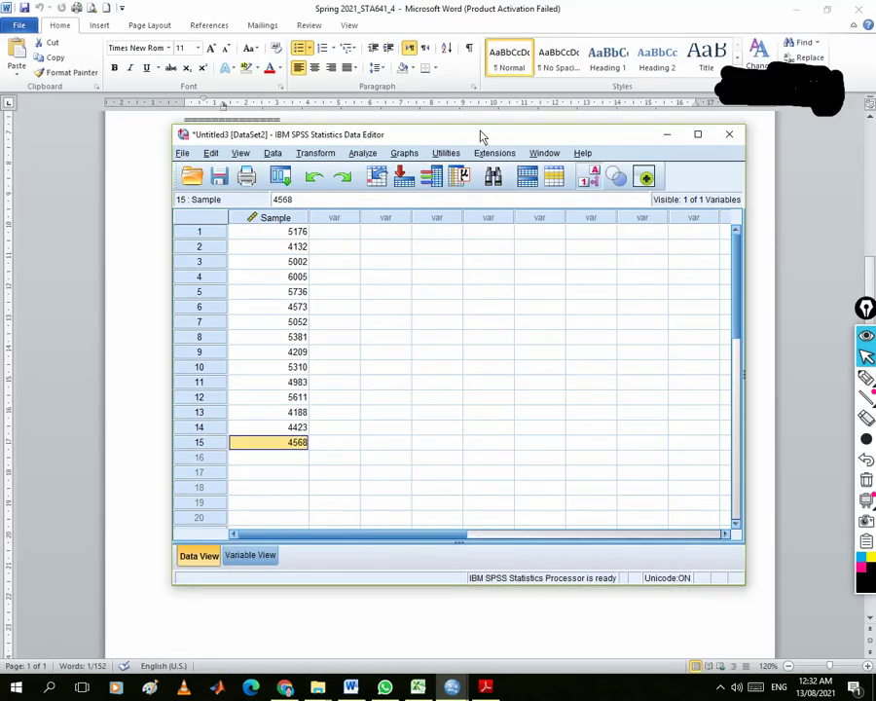
click(417, 688)
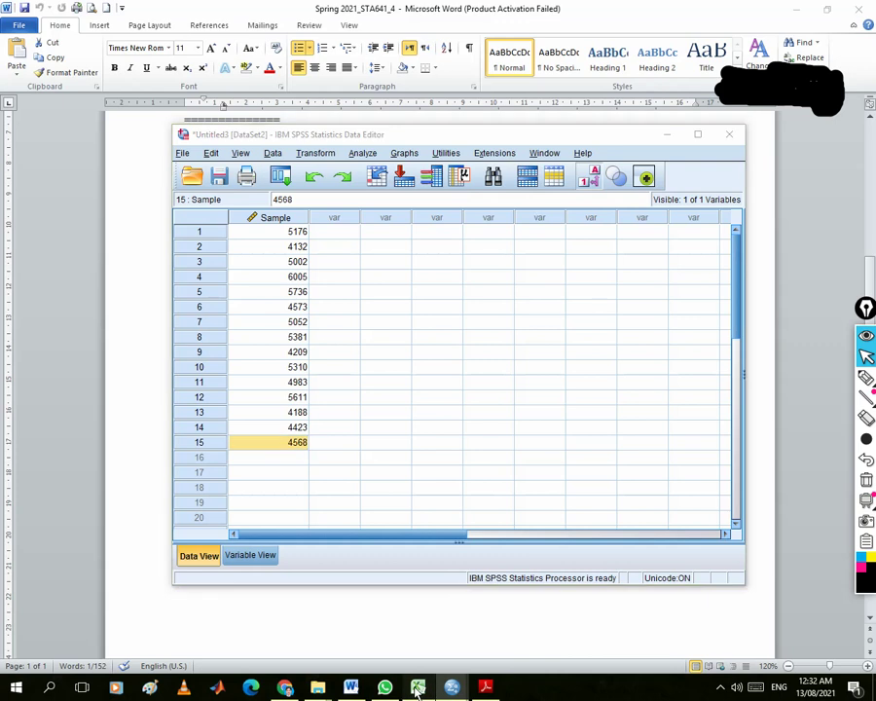
click(51, 149)
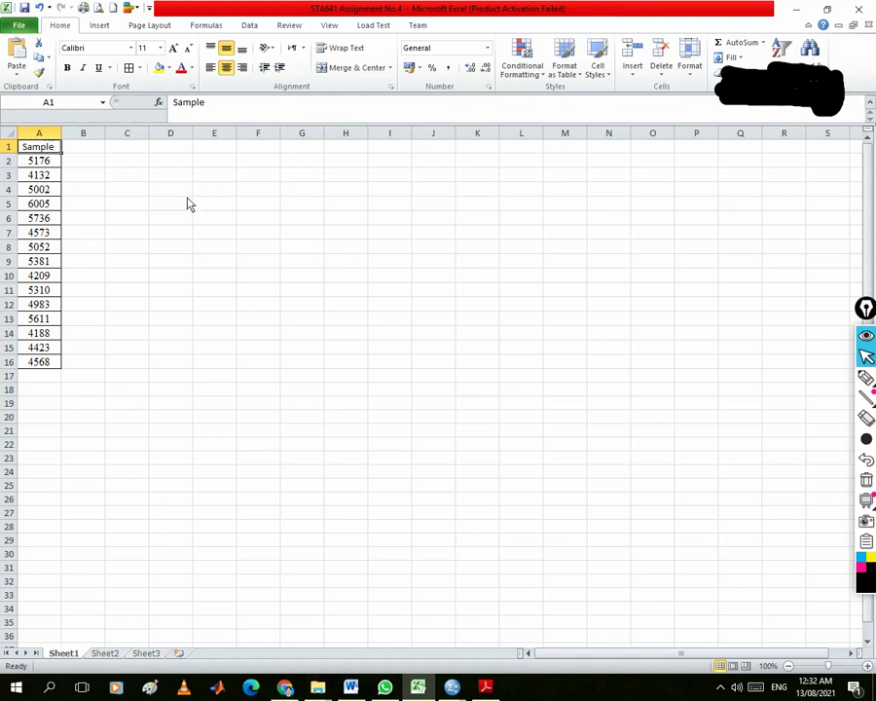
Compare the Word table's first two columns with the single Sample column in Excel and in the SPSS Untitled3 dataset
key(alt+Tab)
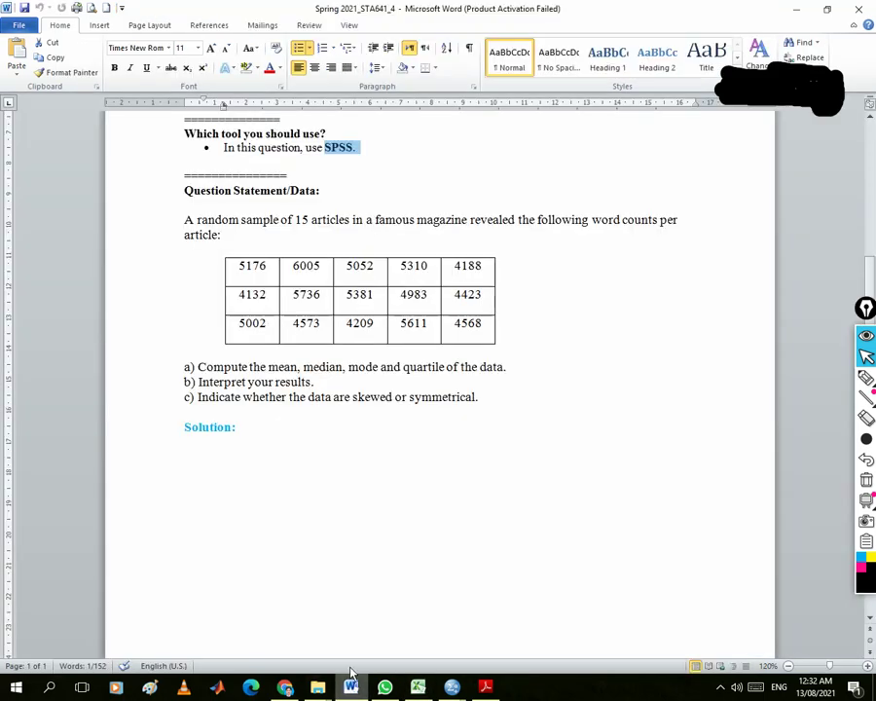
drag(237, 276, 283, 329)
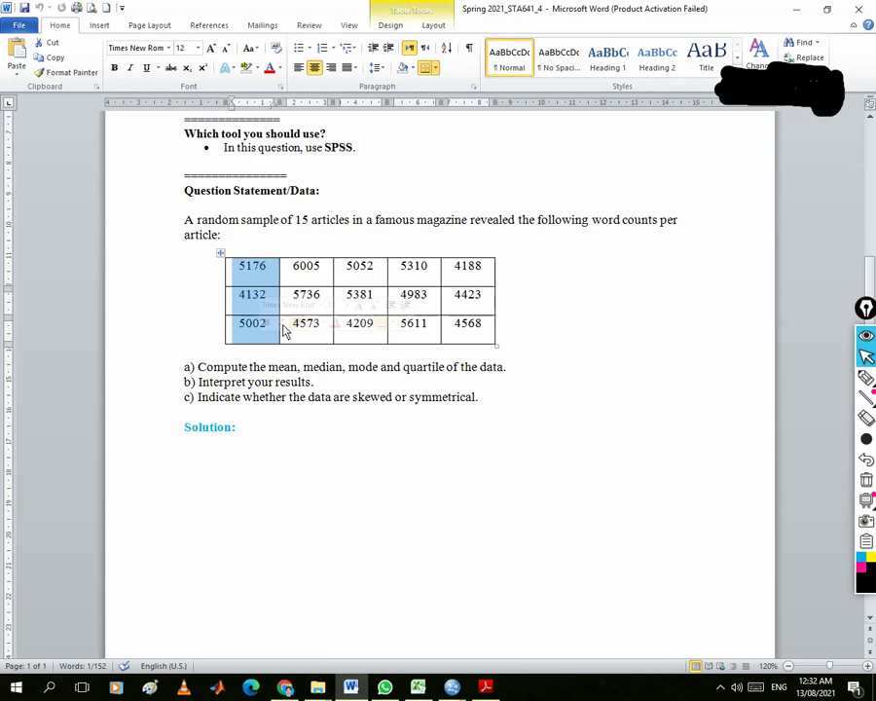
drag(294, 270, 304, 334)
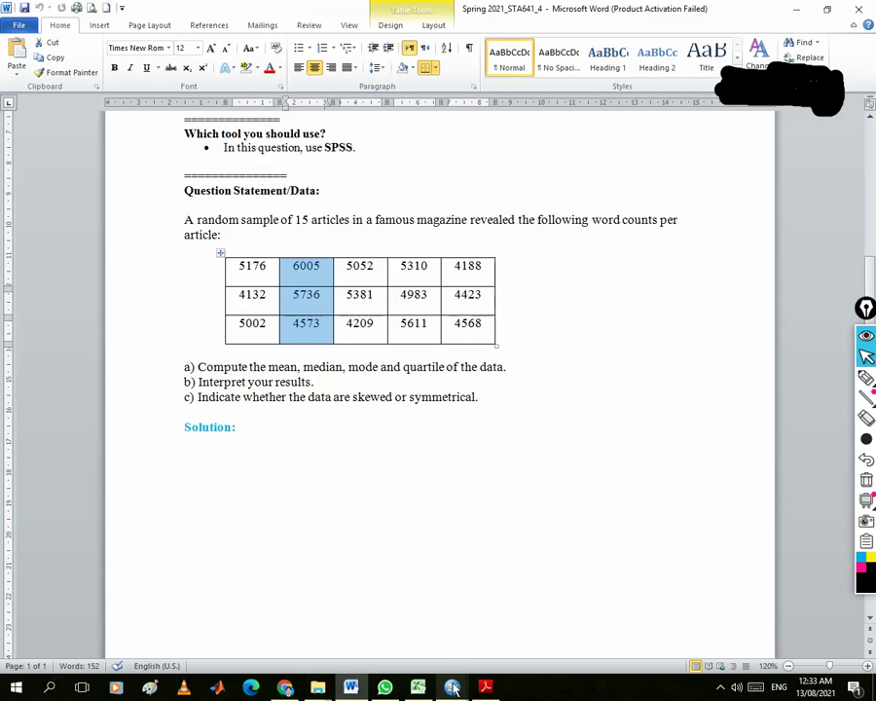
mouse_move(453, 688)
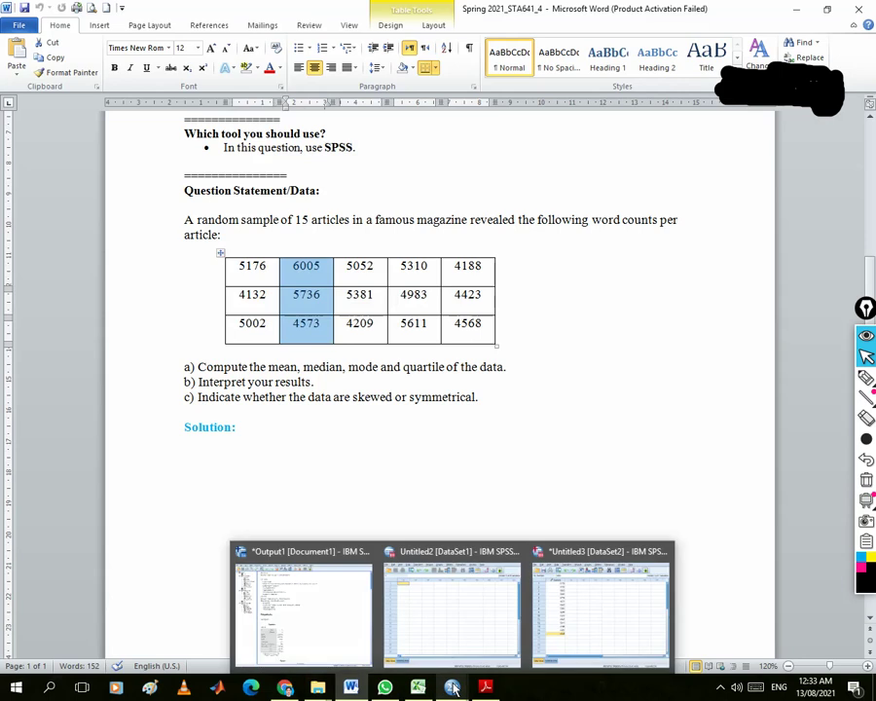
click(411, 688)
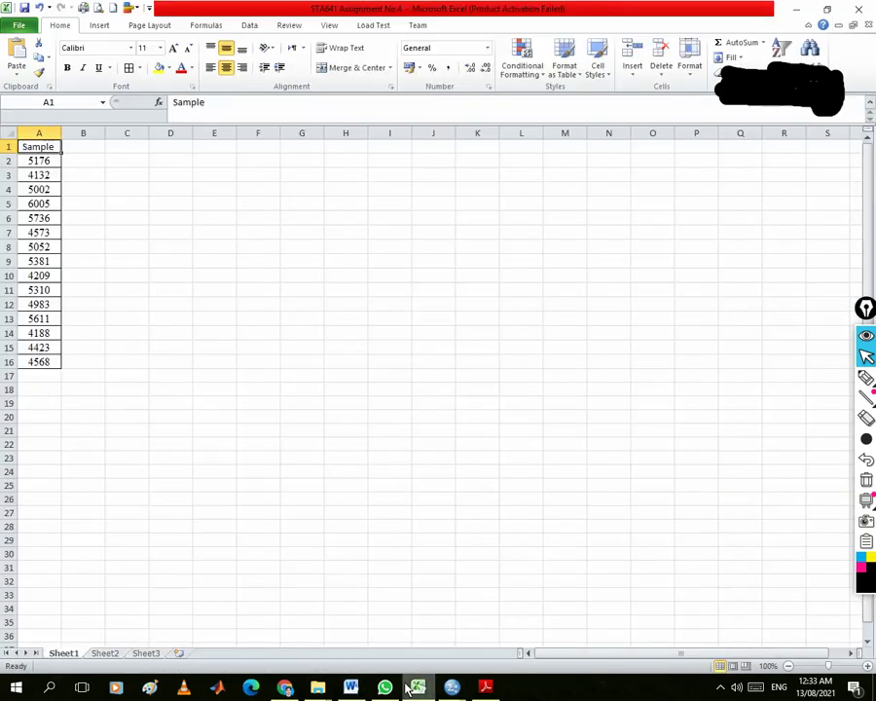
click(453, 688)
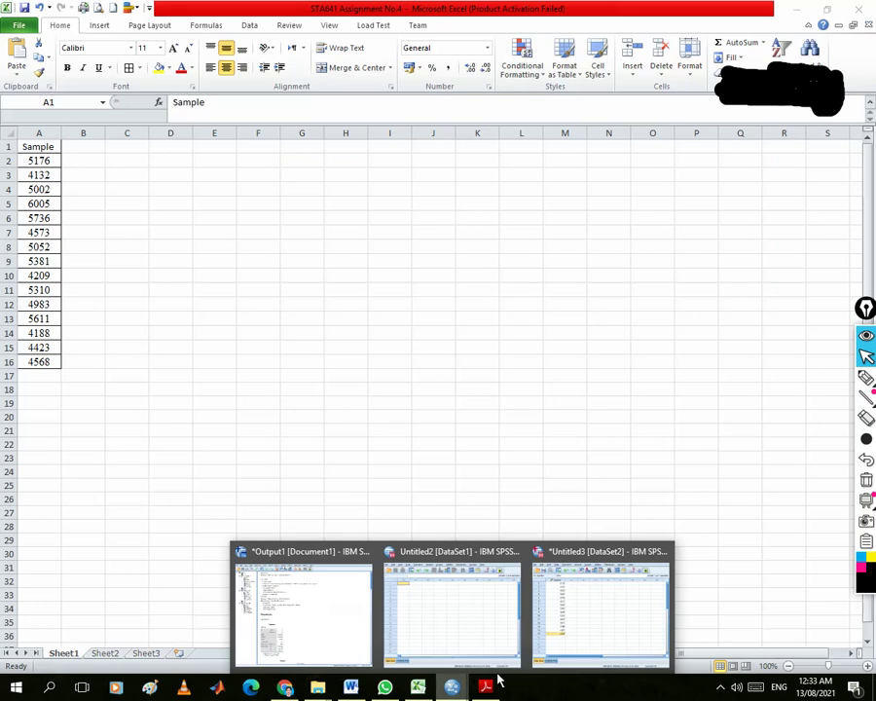
click(624, 625)
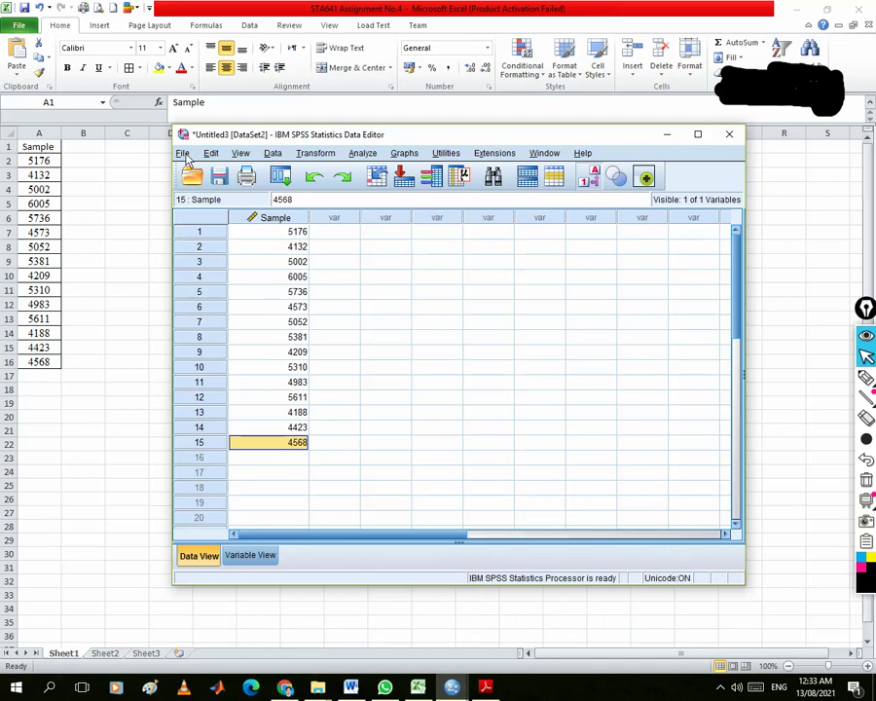
click(728, 134)
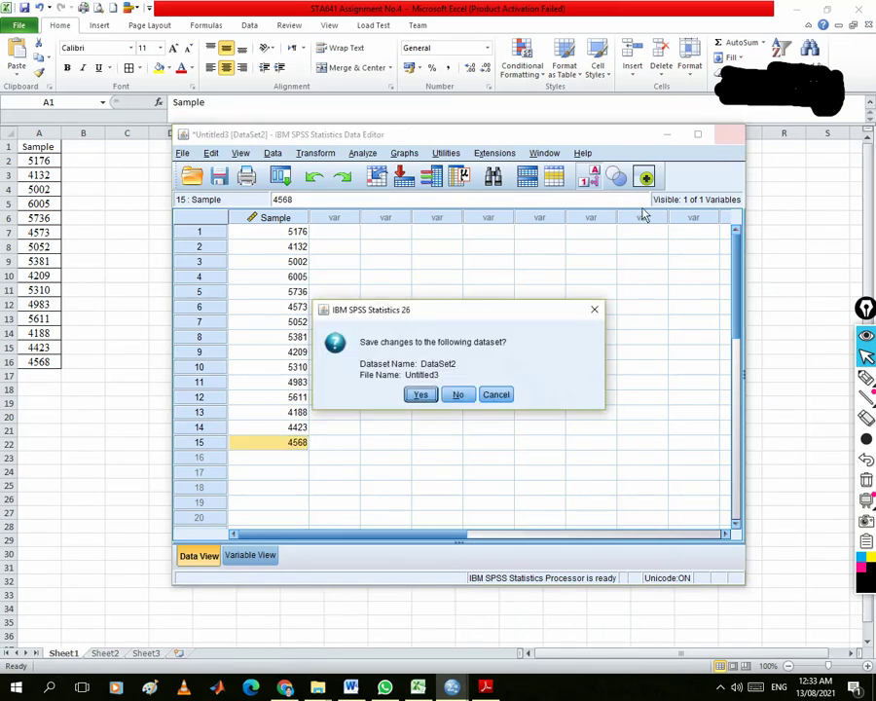
click(420, 395)
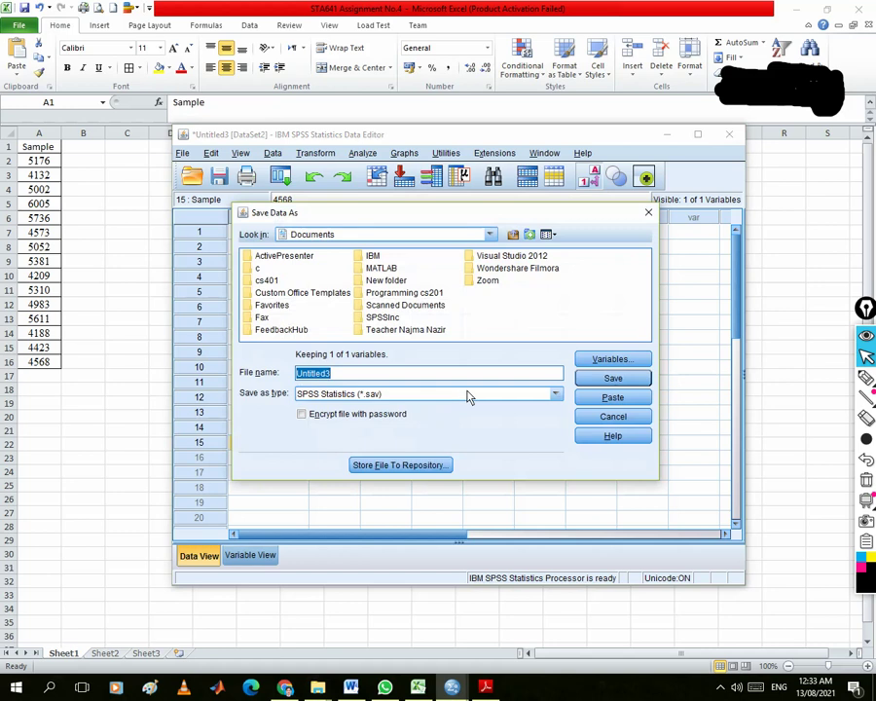
click(401, 463)
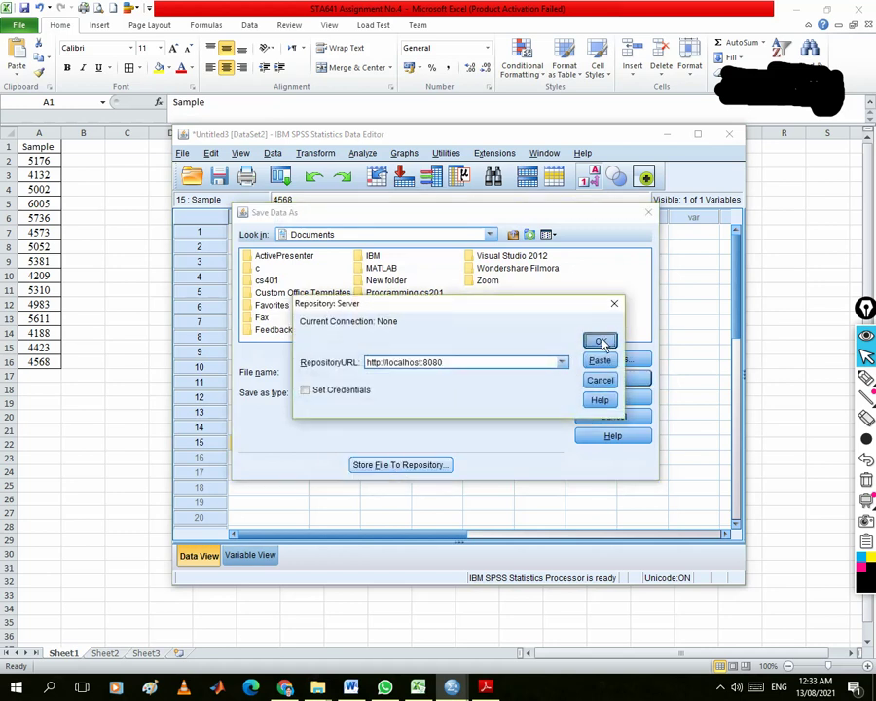
click(601, 342)
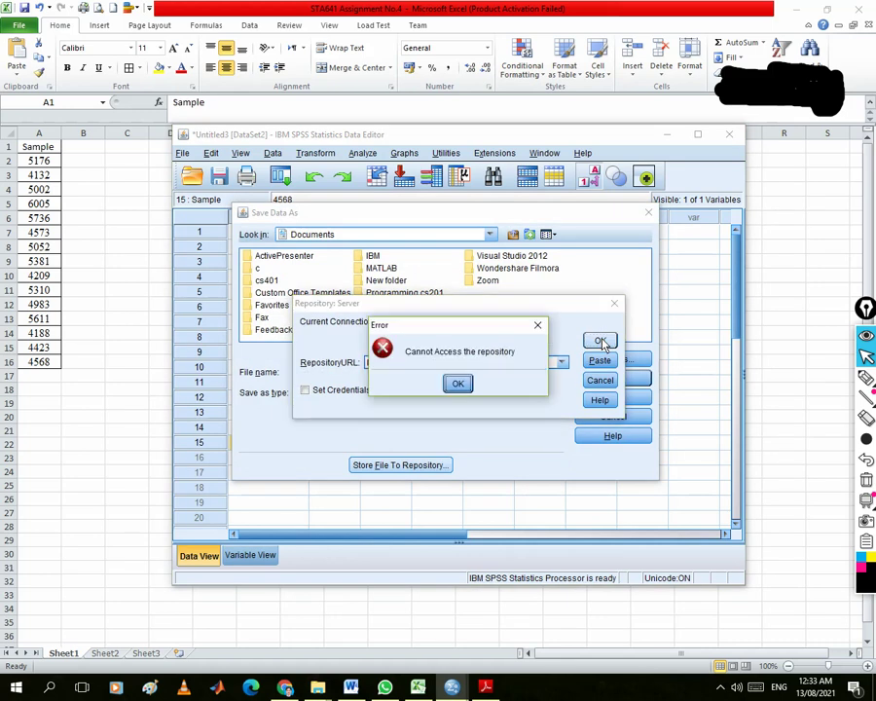
click(456, 385)
click(615, 304)
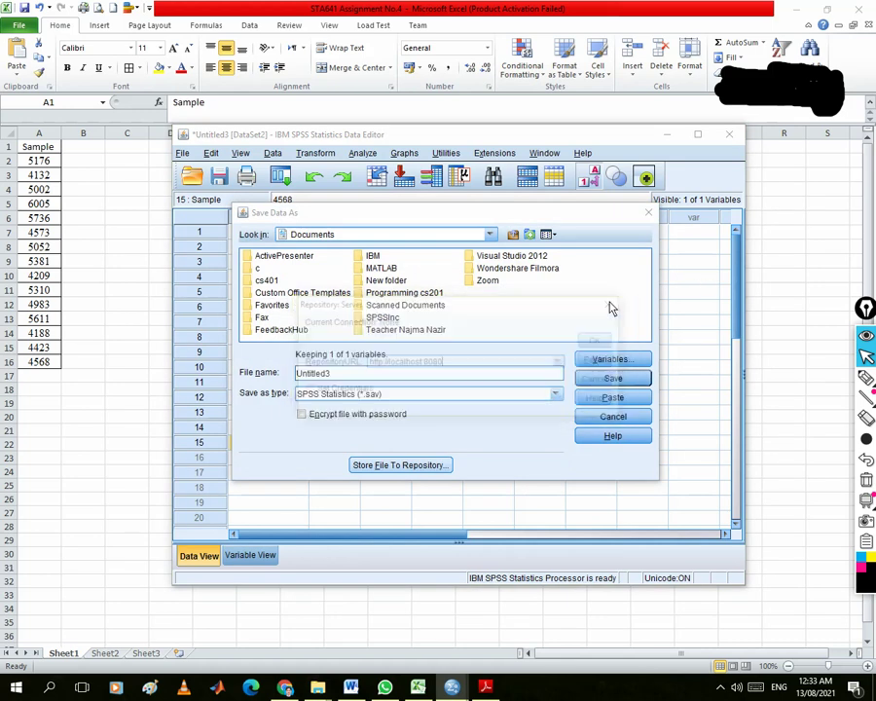
click(614, 303)
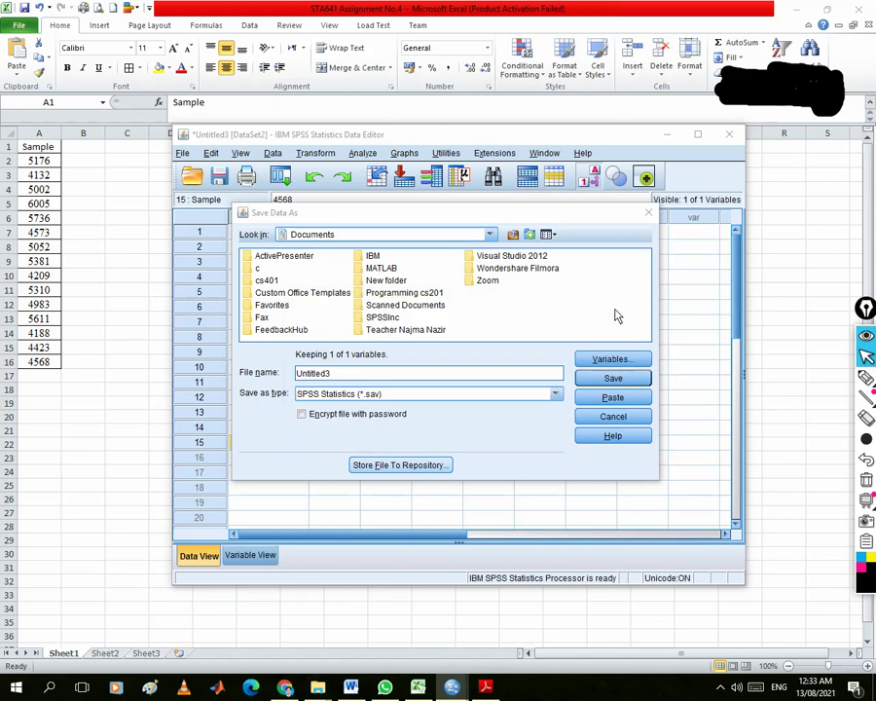
click(614, 308)
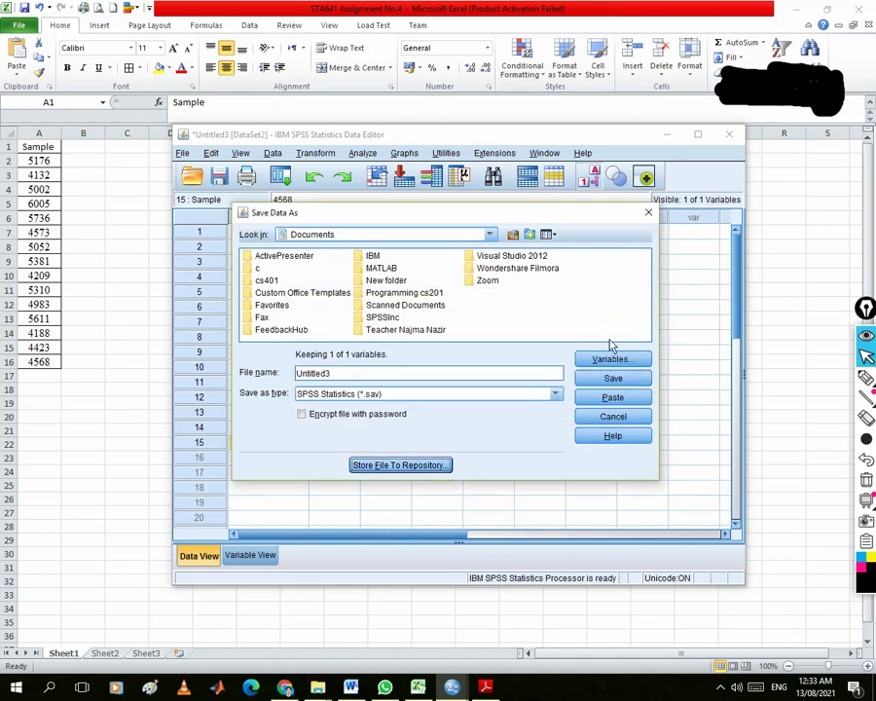
click(614, 416)
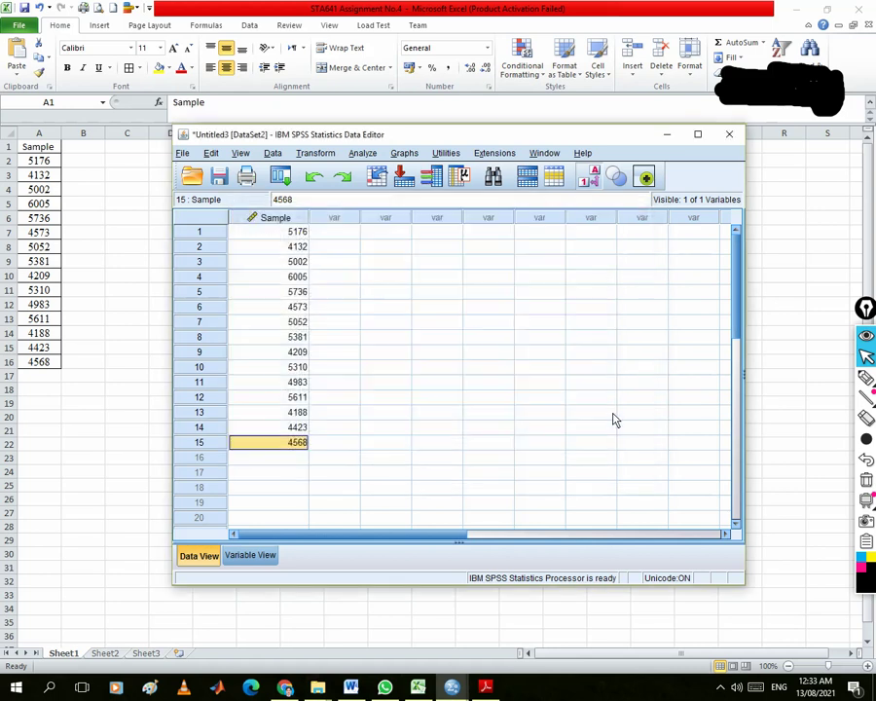
Close both SPSS datasets, Untitled3 and Untitled2, and exit without saving the data or the Output1 viewer contents
click(729, 134)
click(459, 395)
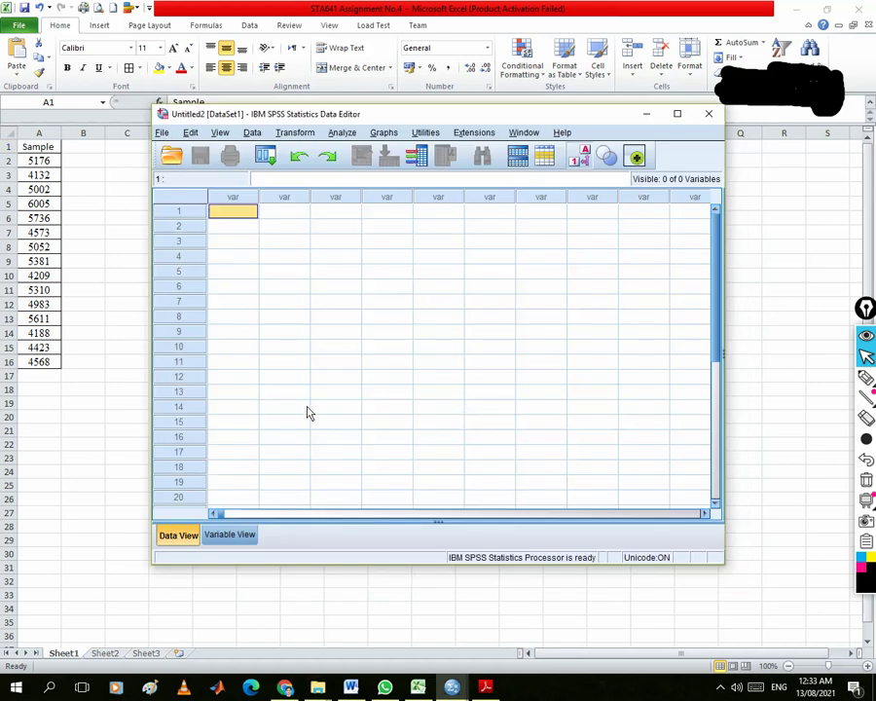
click(452, 687)
click(469, 668)
click(708, 113)
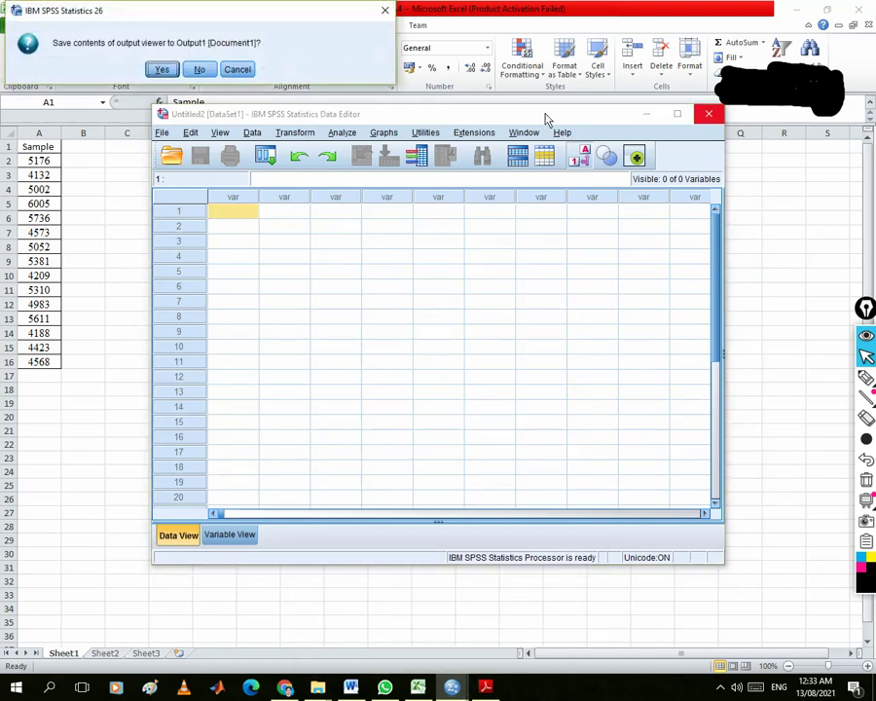
click(197, 70)
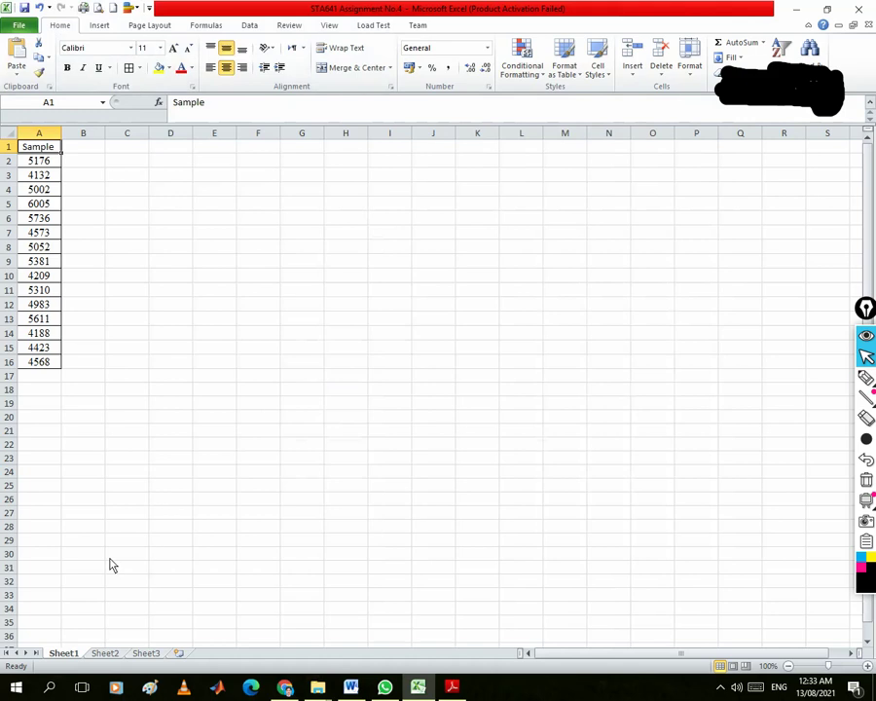
click(45, 688)
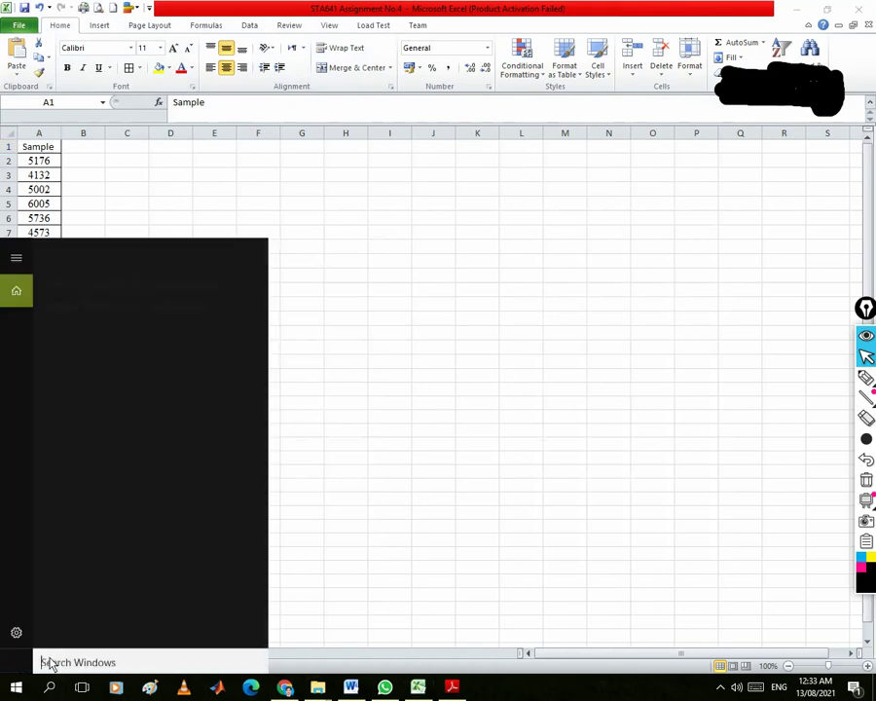
text(ss)
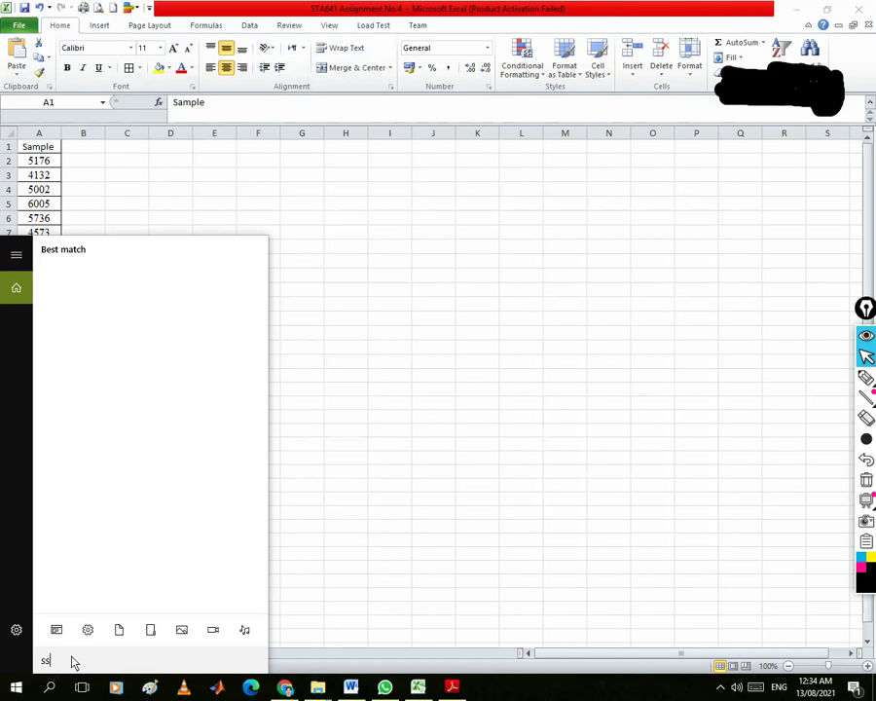
click(51, 689)
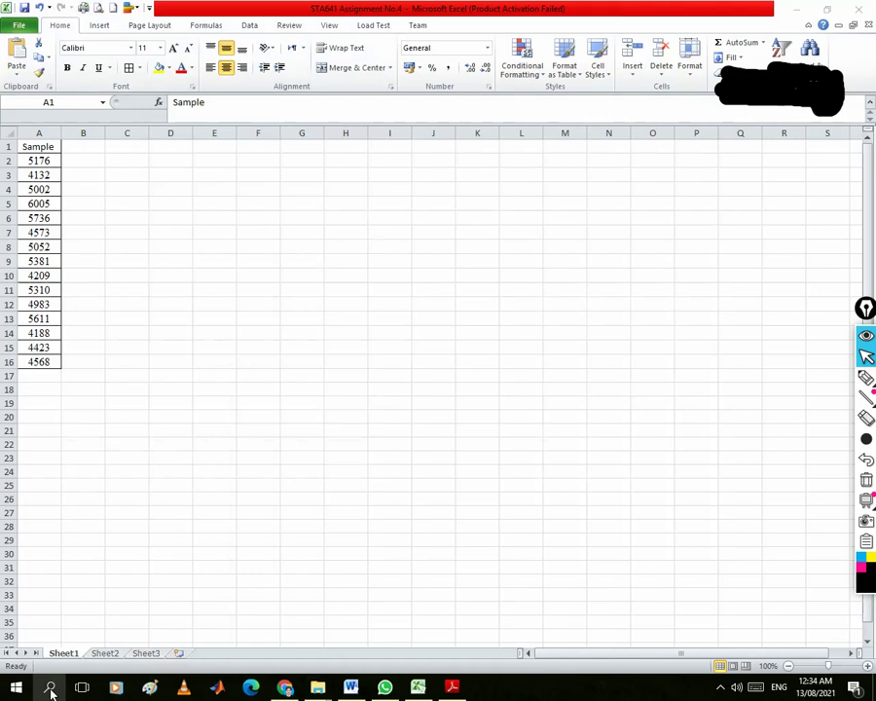
click(50, 689)
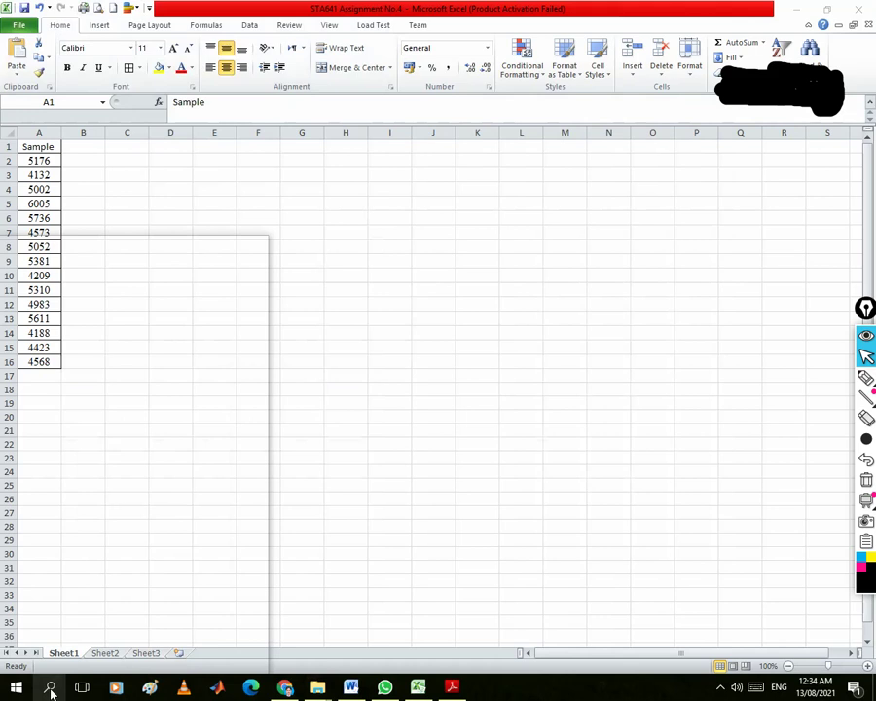
click(721, 687)
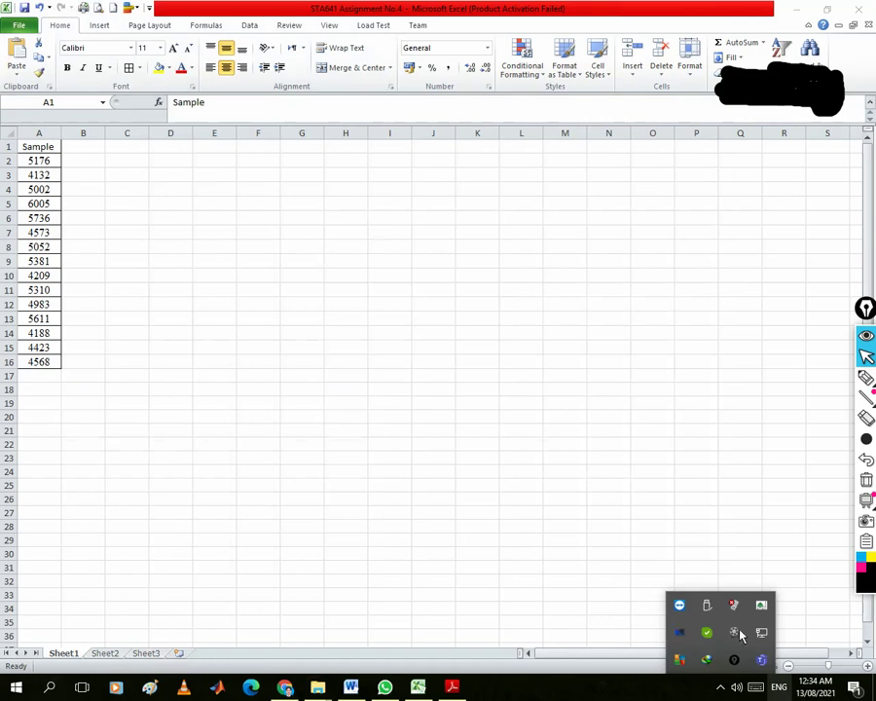
key(super+space)
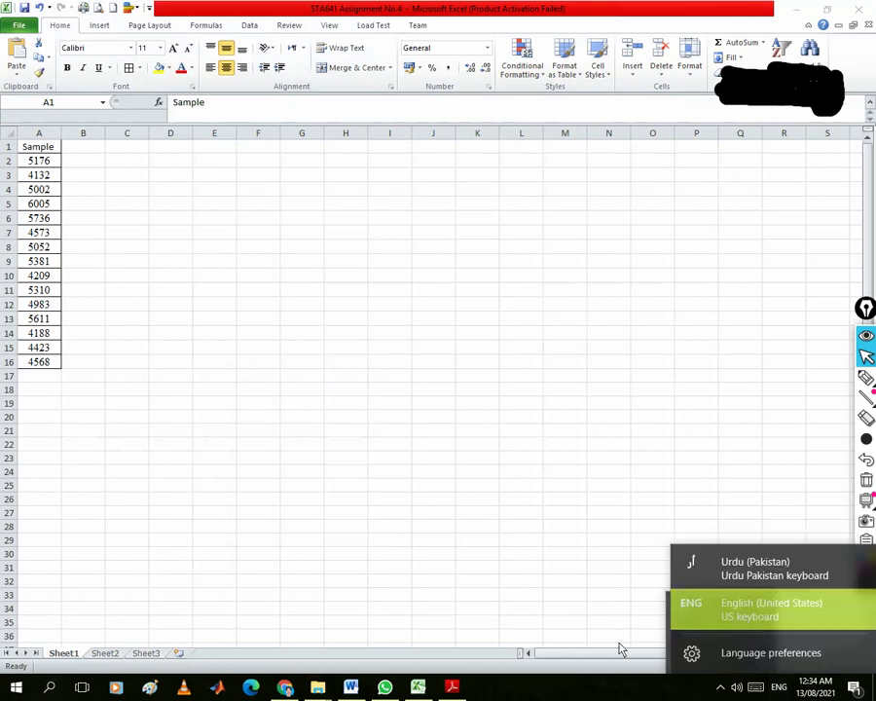
click(733, 633)
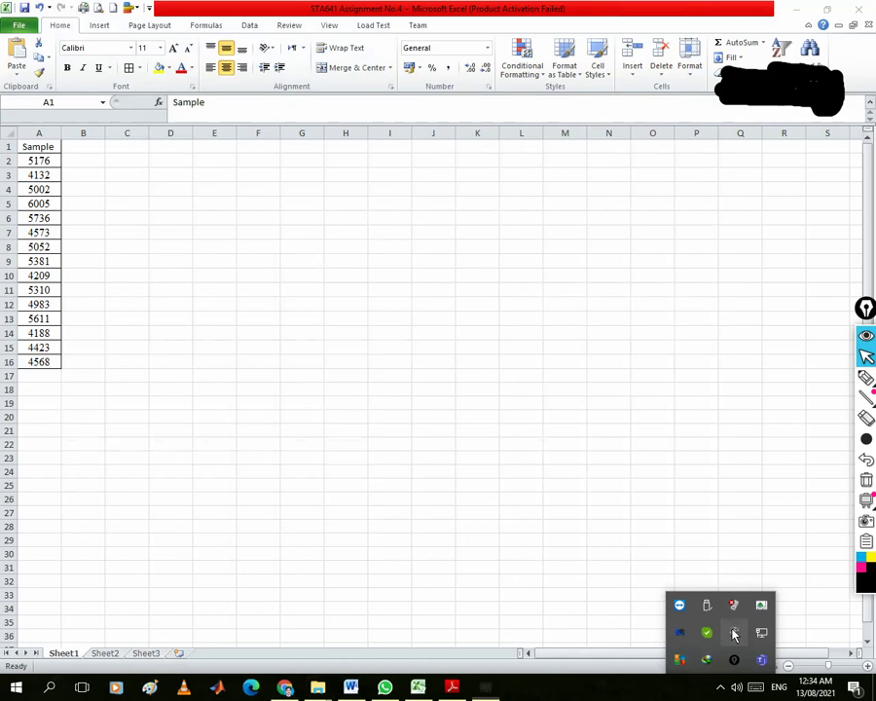
click(786, 644)
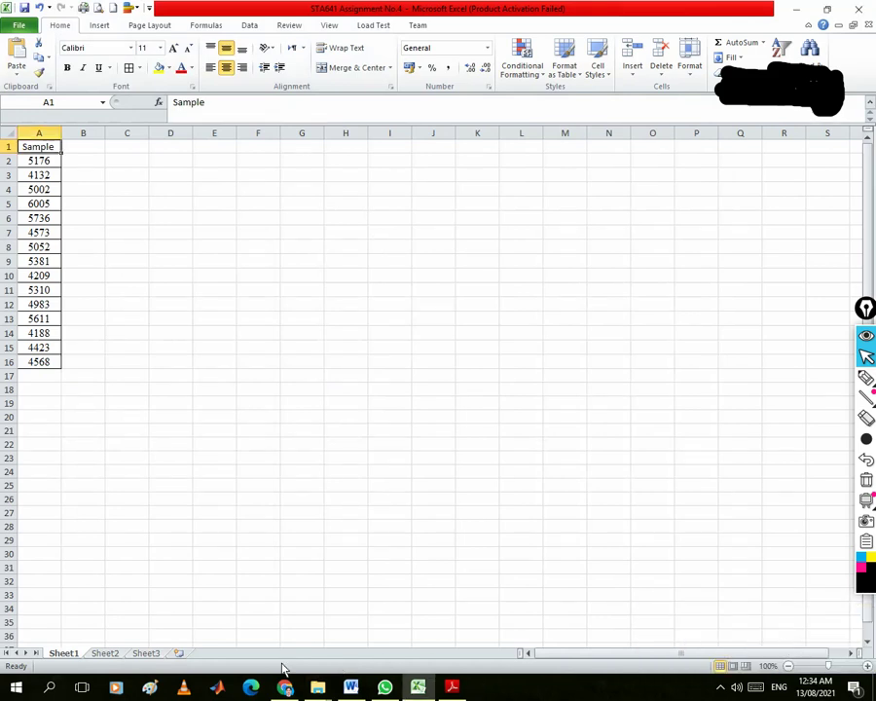
Find IBM SPSS Statistics 26 through Windows search and launch it
click(51, 687)
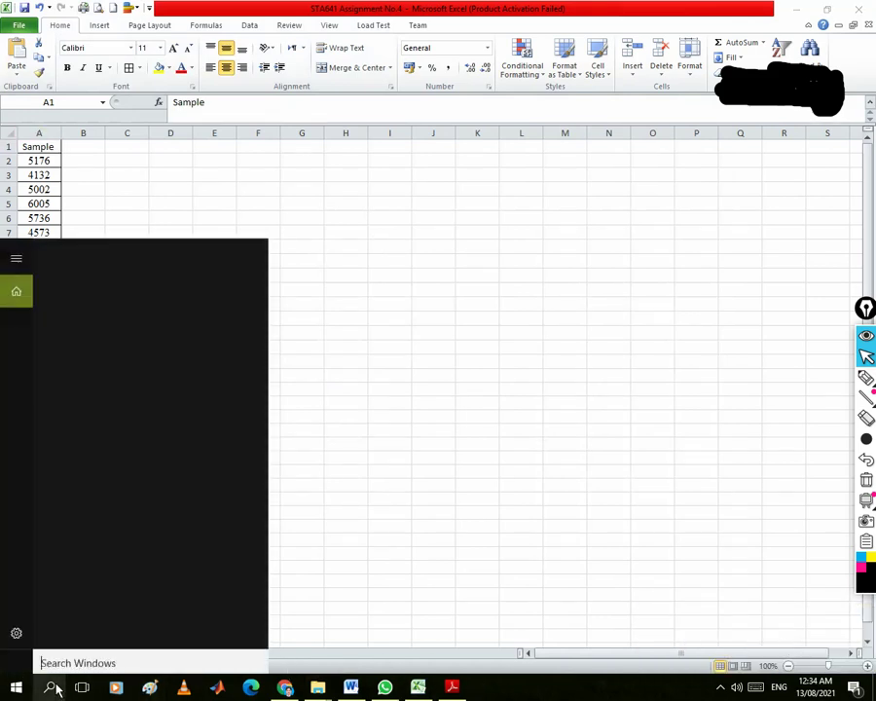
text(s)
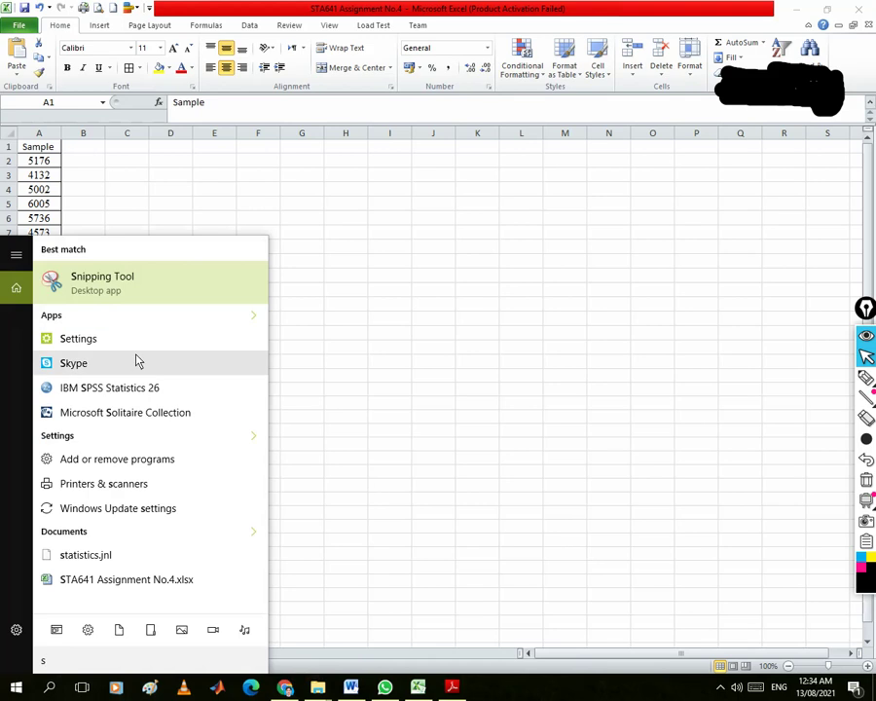
click(112, 387)
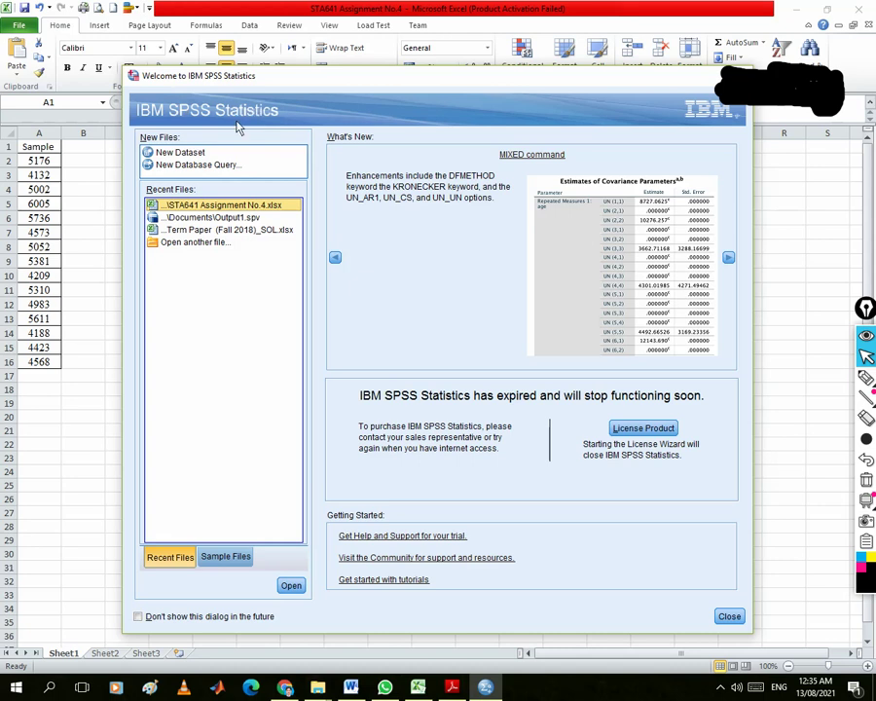
Create a new empty dataset from the SPSS welcome dialog
click(182, 152)
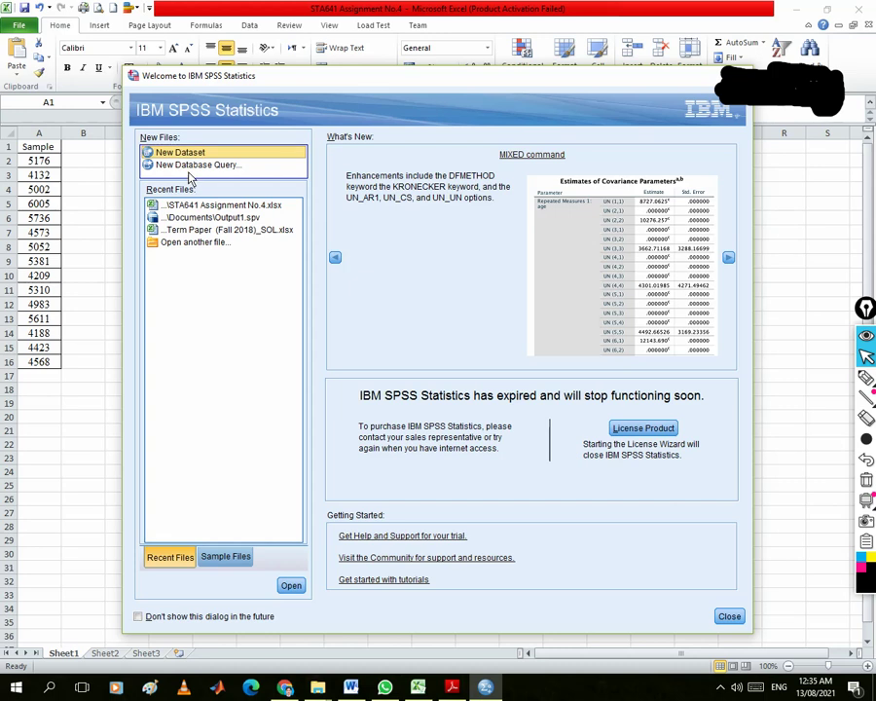
click(205, 211)
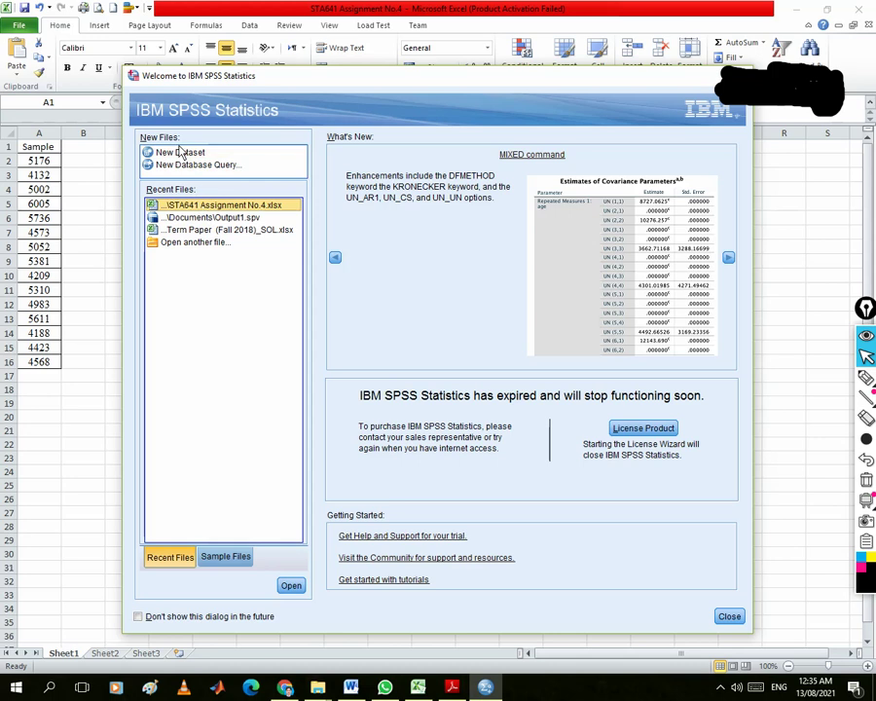
click(180, 154)
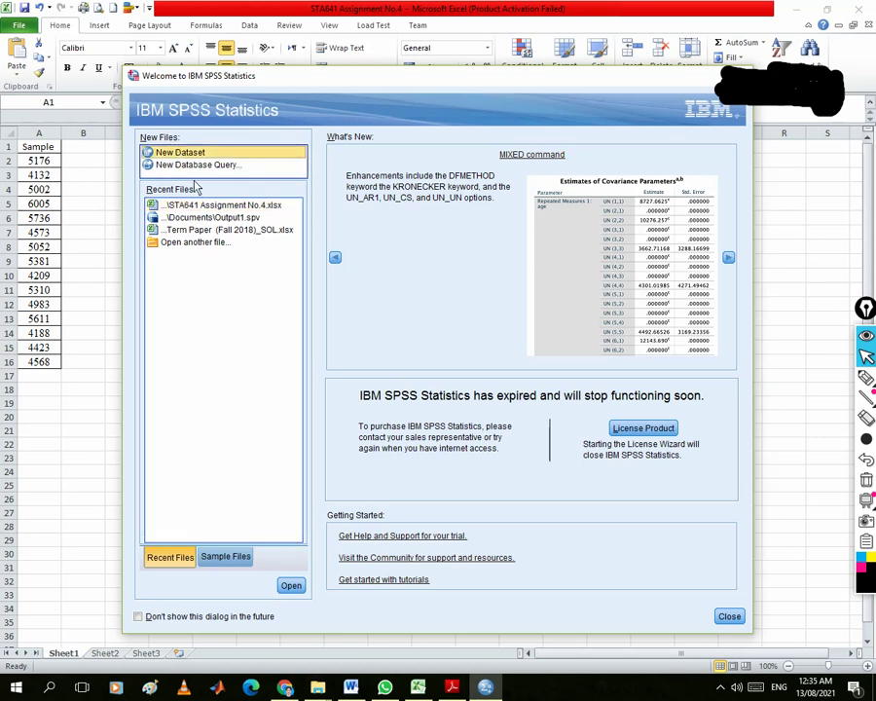
click(291, 585)
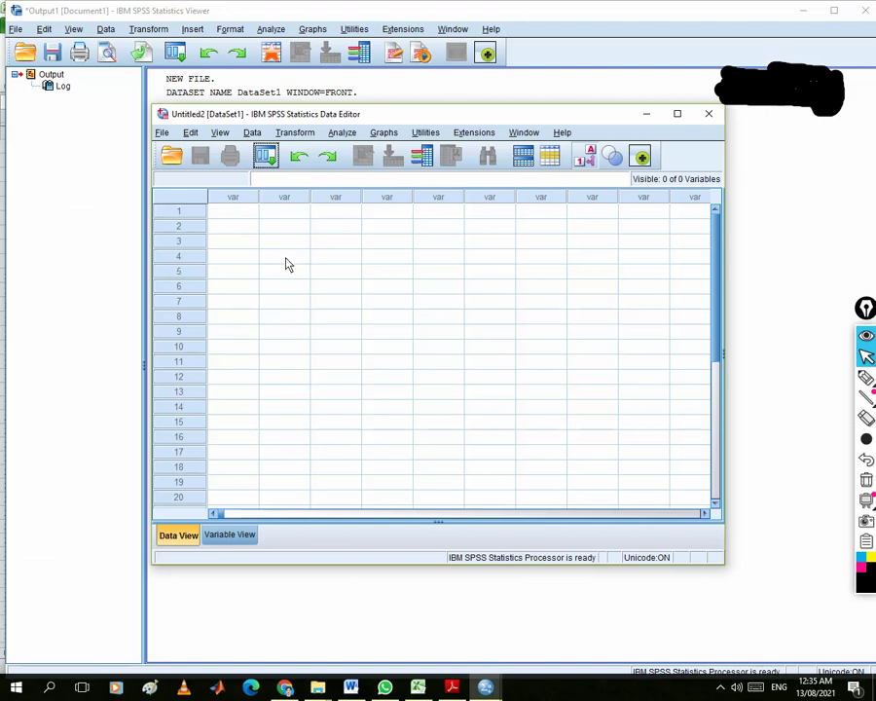
Choose the Excel workbook STA641 Assignment No.4.xlsx in Documents as the data source to import
click(162, 133)
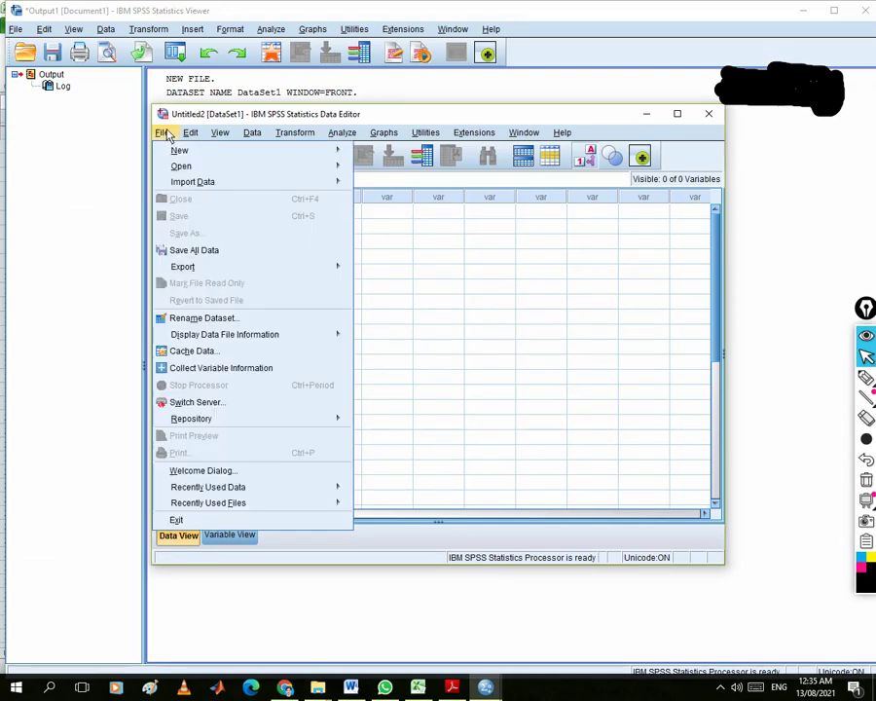
mouse_move(200, 190)
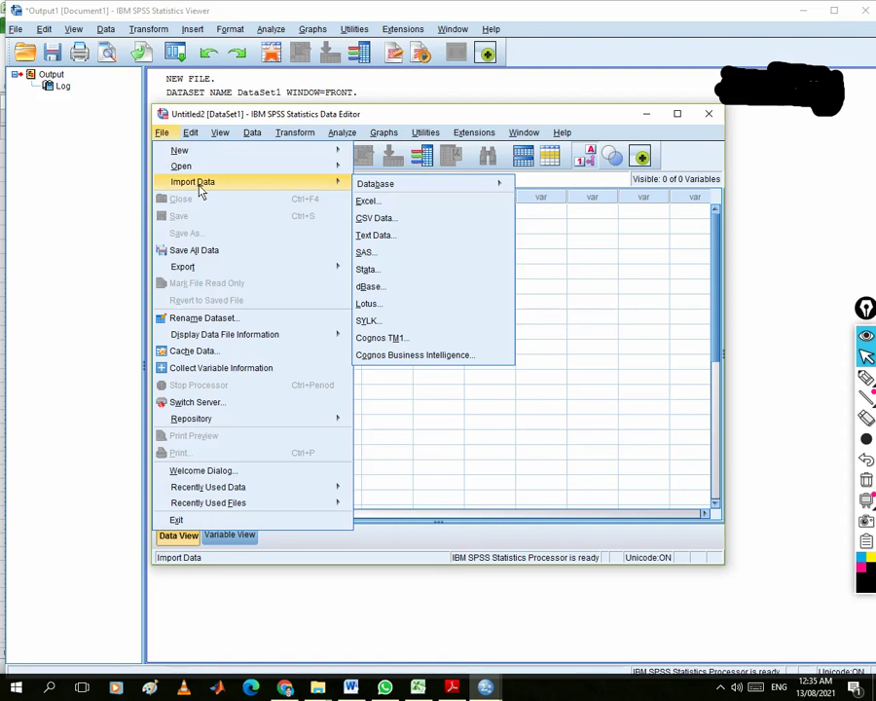
click(368, 202)
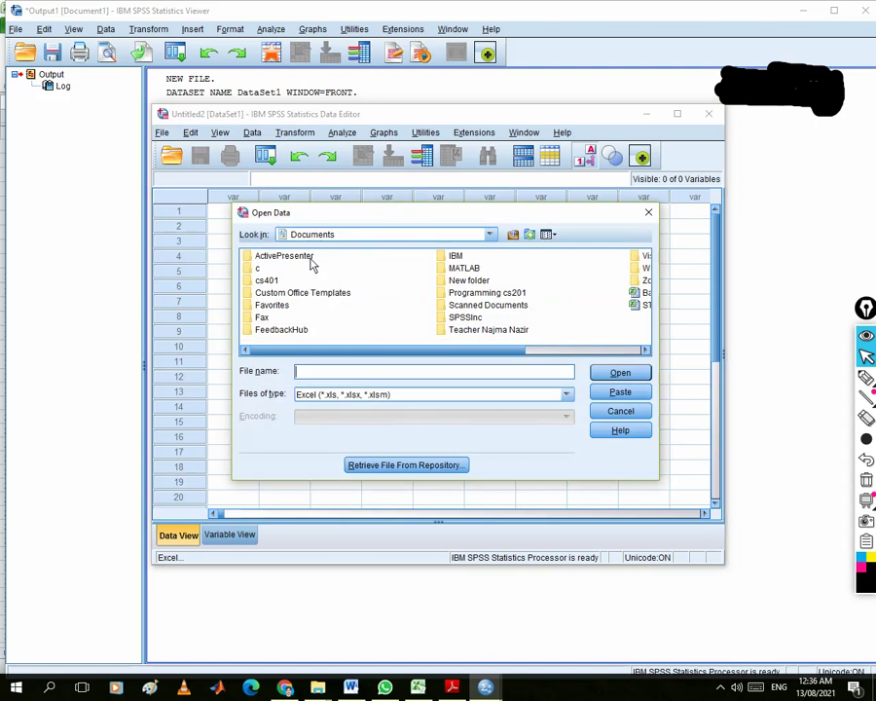
scroll(622, 315, down, 2)
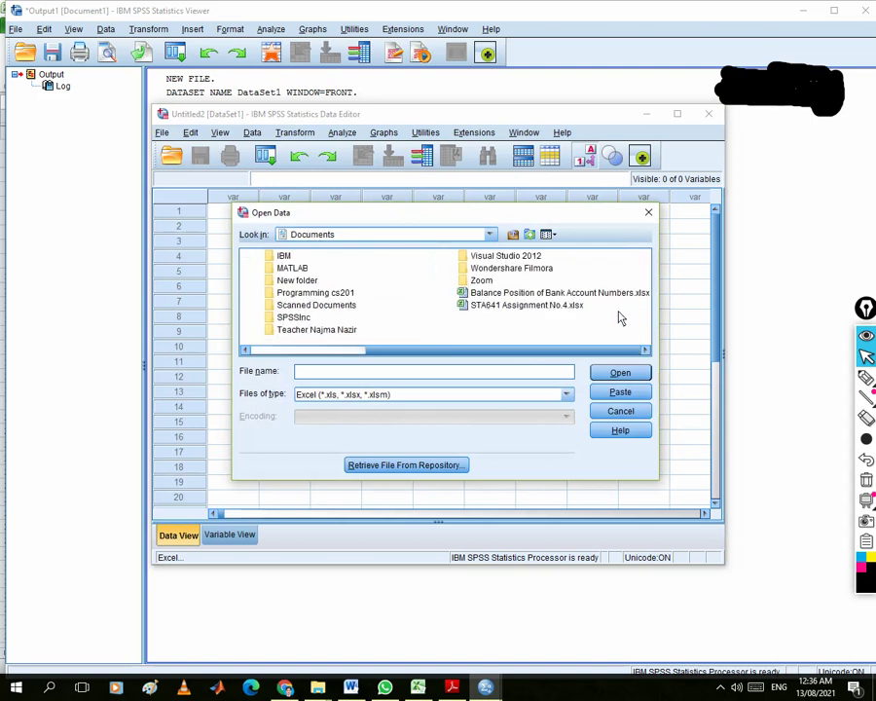
click(523, 307)
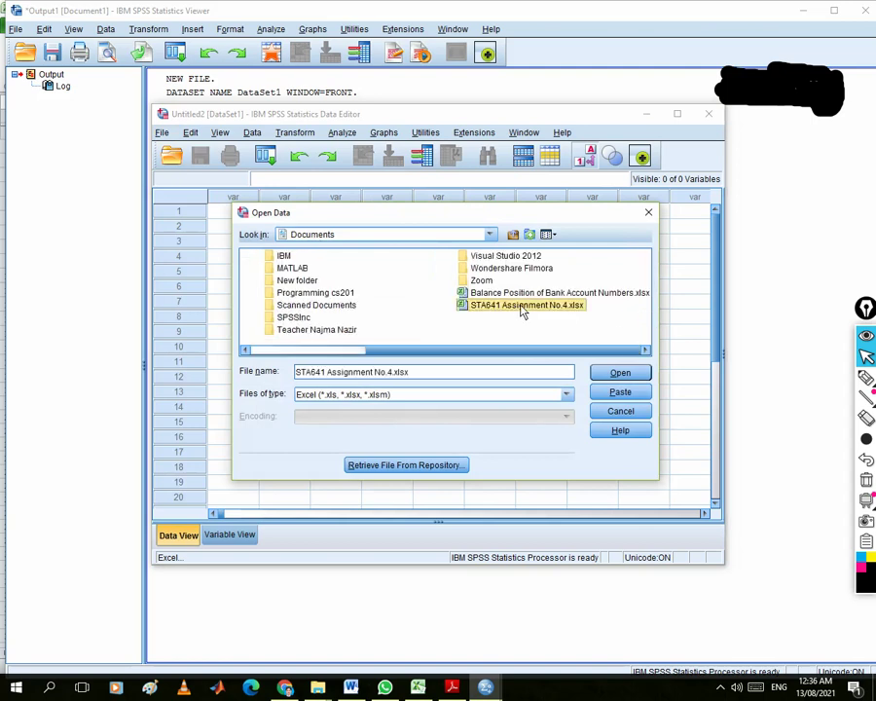
click(619, 372)
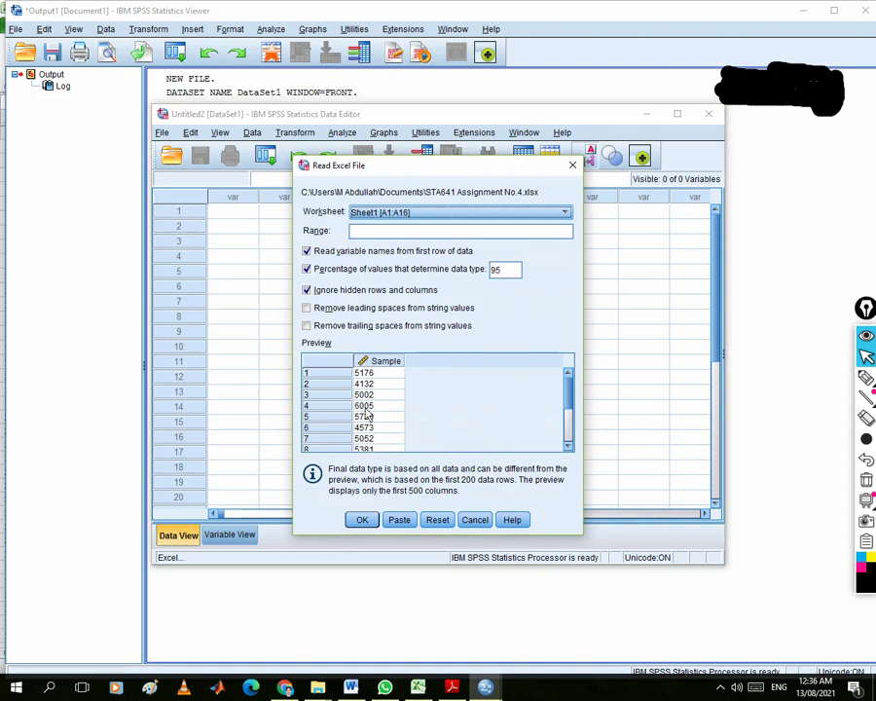
Import Sheet1 [A1:A16] with variable names read from the first row, and review the Sample variable's definition
scroll(364, 416, down, 2)
scroll(366, 417, down, 1)
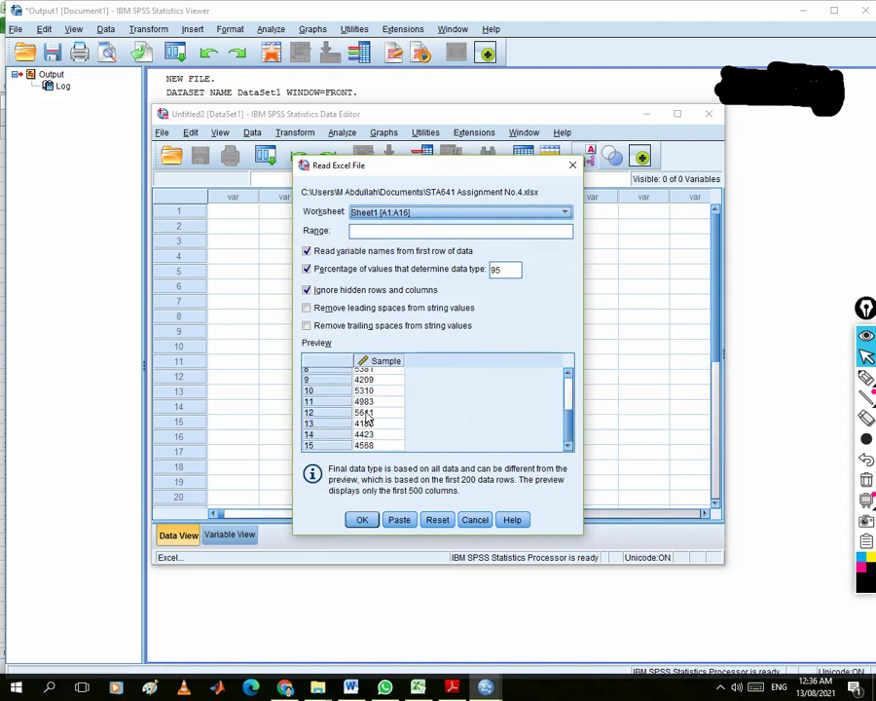
click(360, 519)
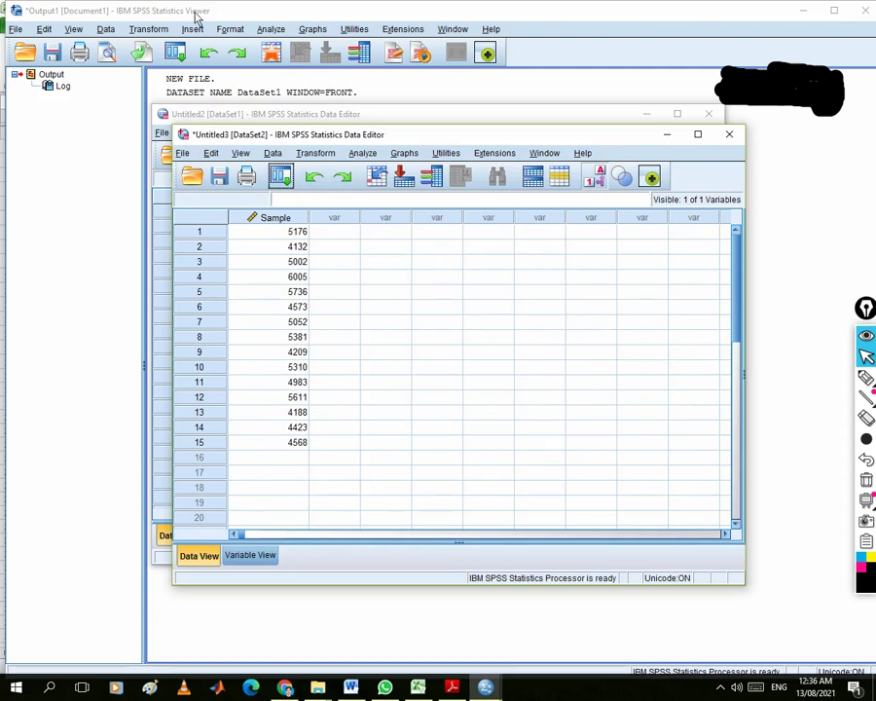
click(234, 557)
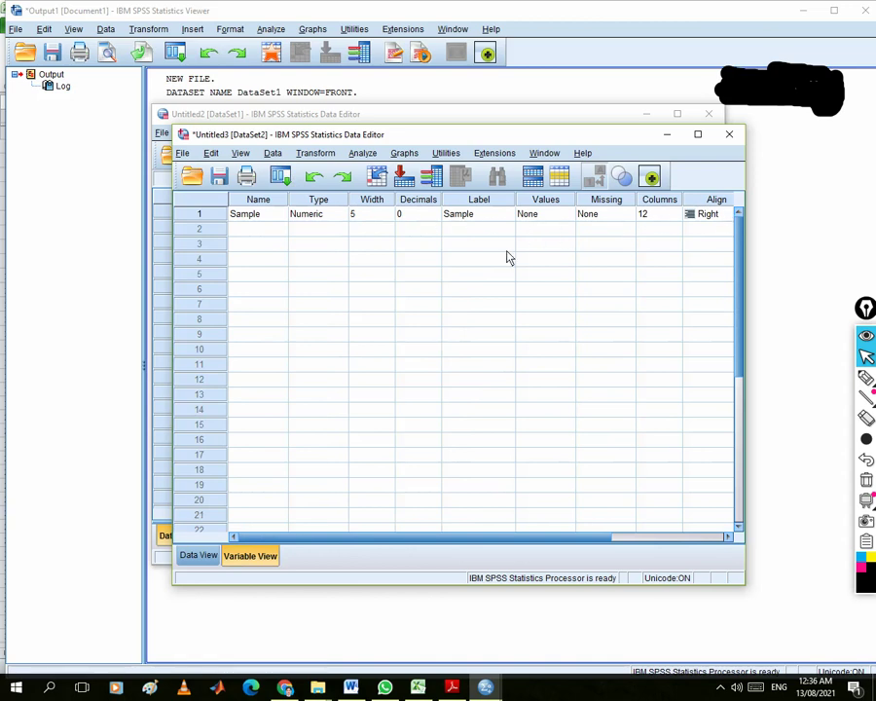
click(198, 560)
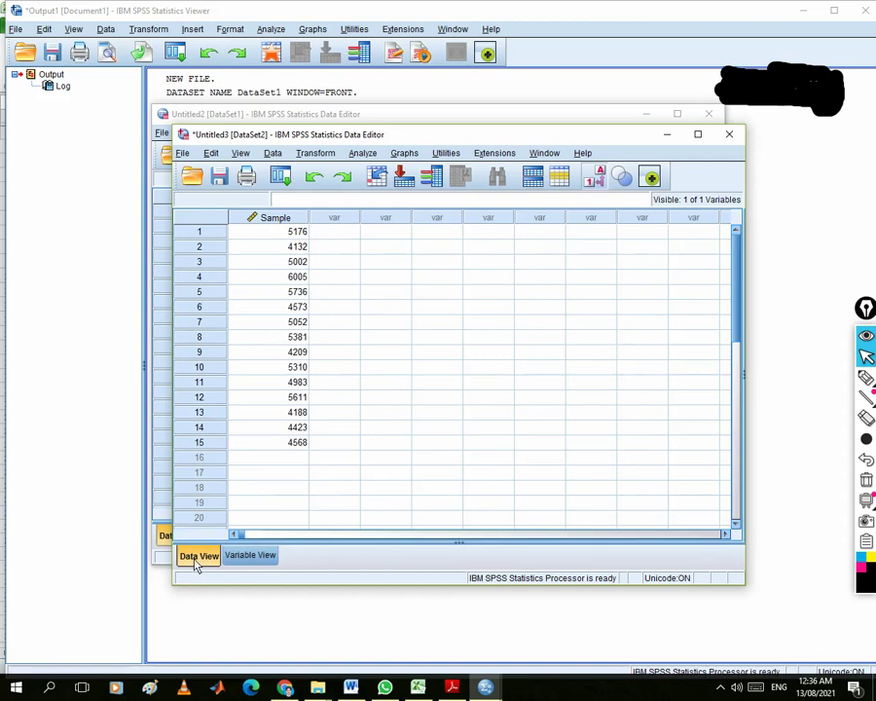
Start a Frequencies analysis from the descriptive statistics and add Sample as the variable to analyse
click(363, 154)
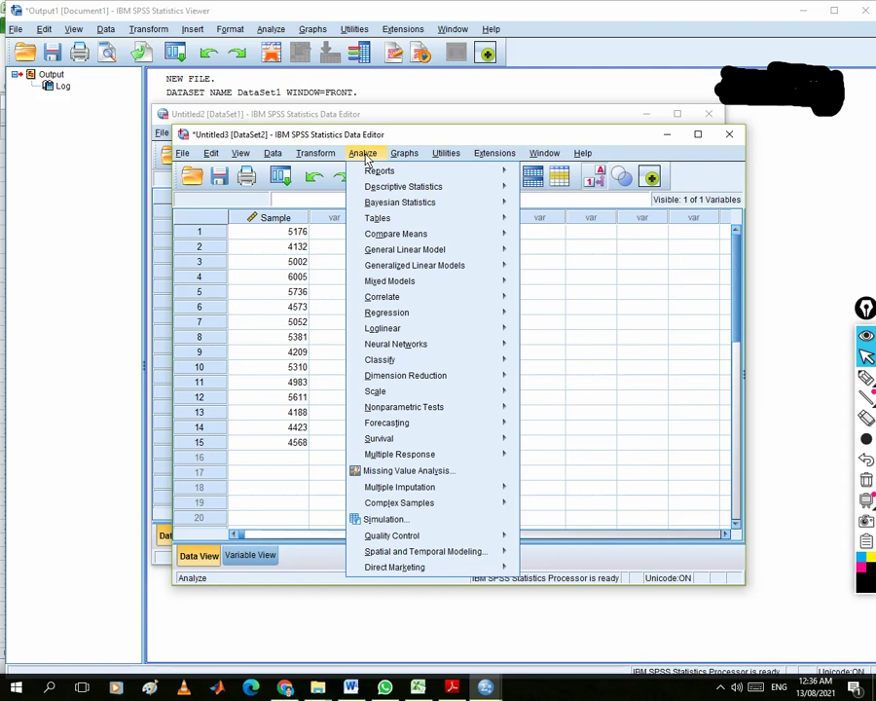
mouse_move(409, 194)
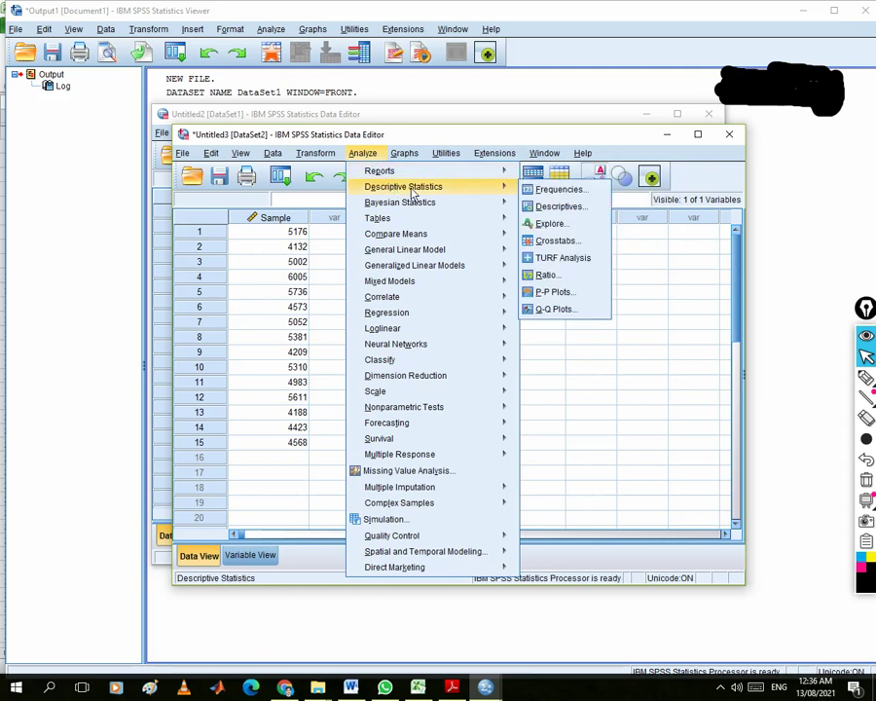
click(559, 190)
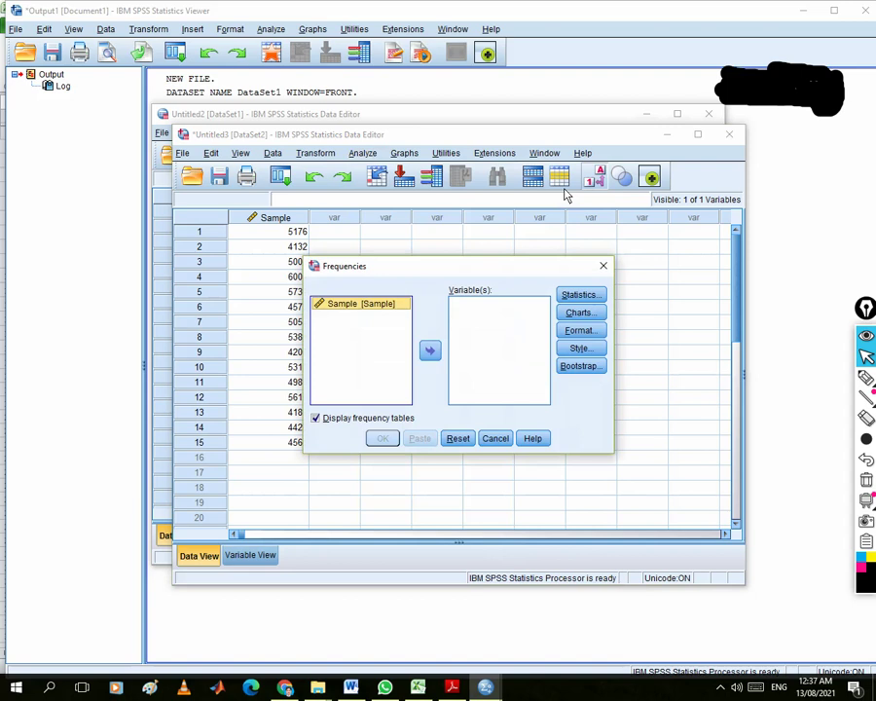
click(333, 306)
click(431, 352)
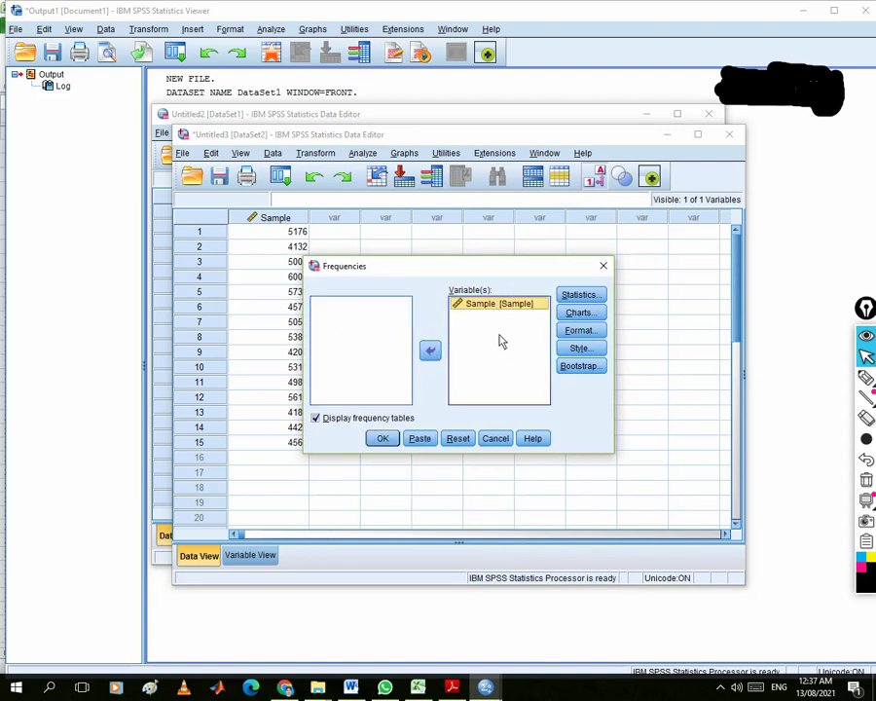
Request the mean, median, mode and quartiles in the Frequencies statistics
click(581, 297)
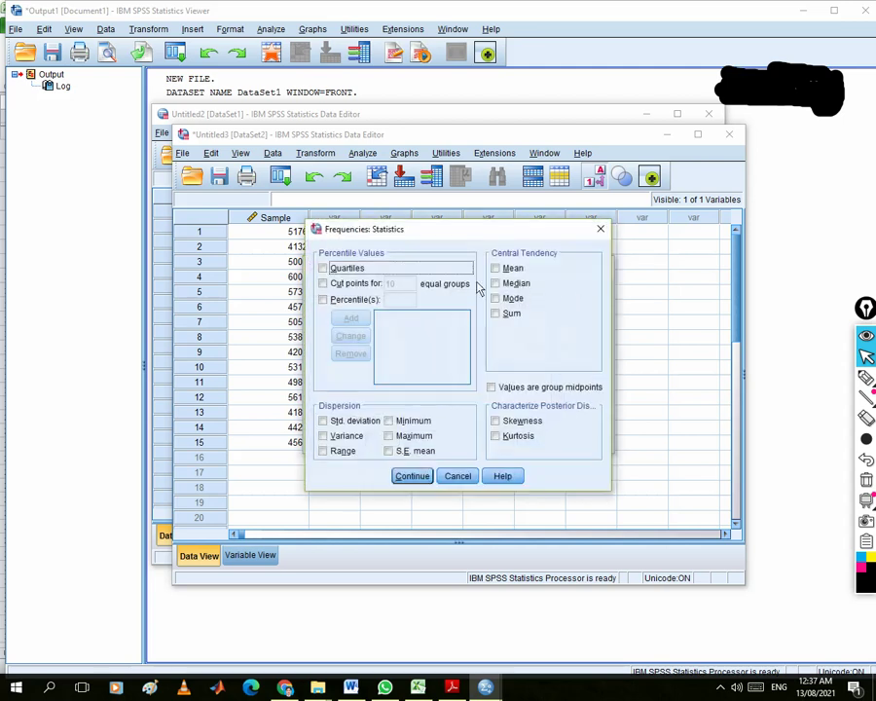
click(494, 268)
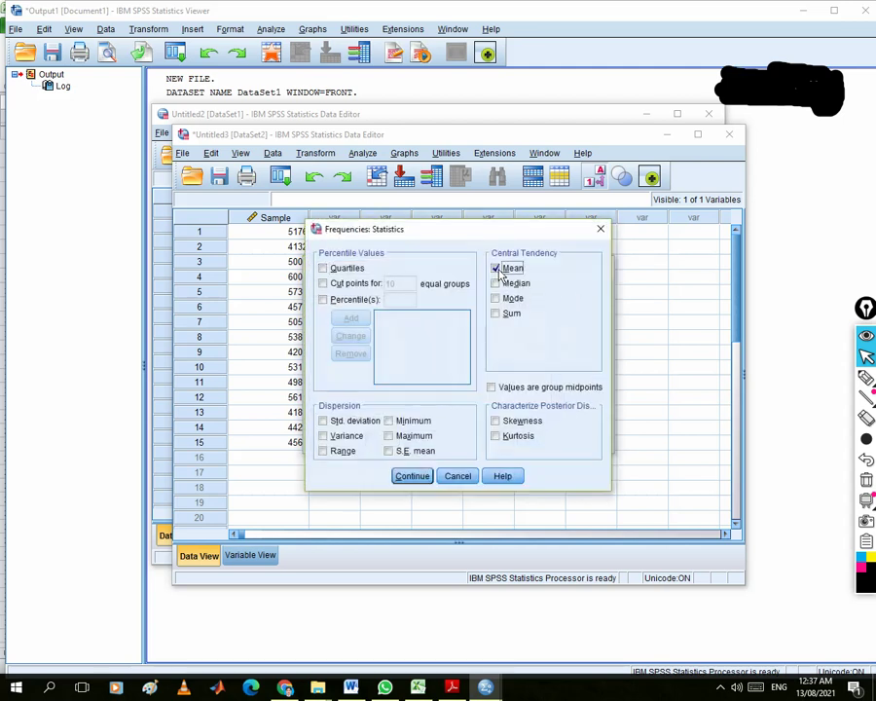
click(494, 283)
click(495, 298)
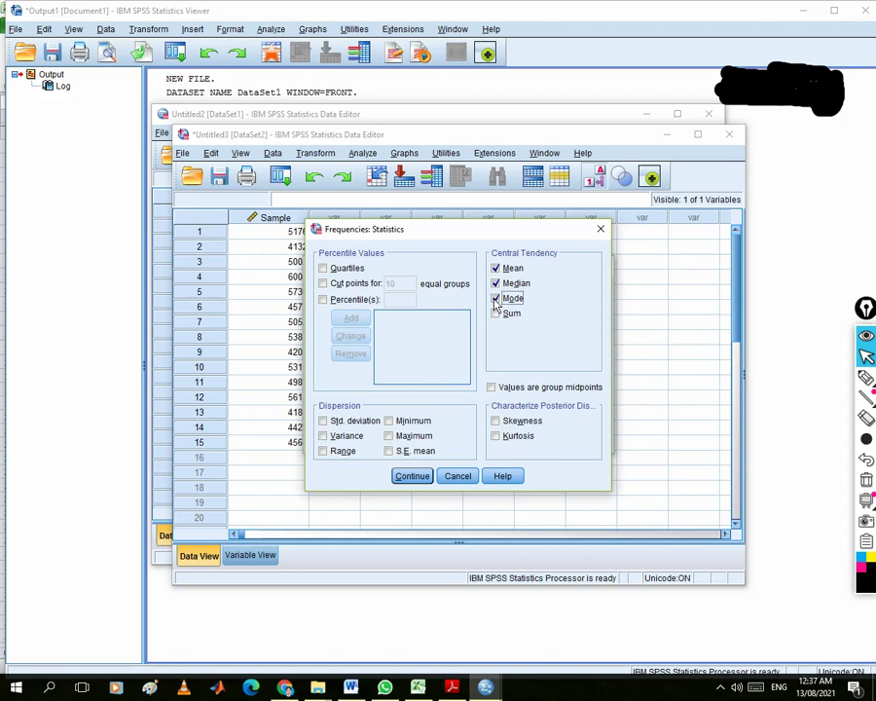
click(322, 269)
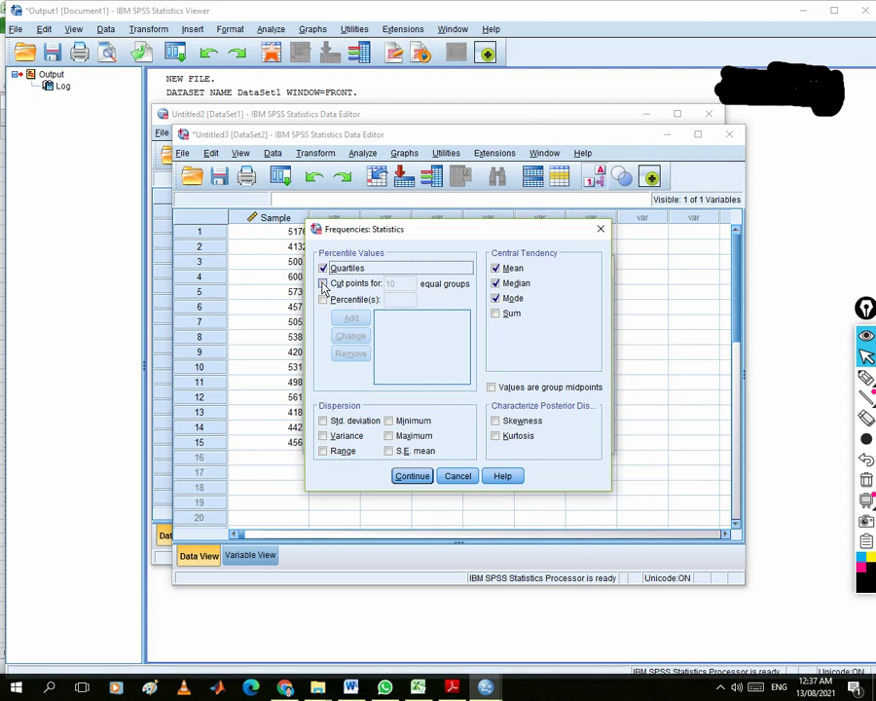
Add cut points for 4 equal groups while keeping the quartiles selected, and include skewness in the requested statistics
click(323, 285)
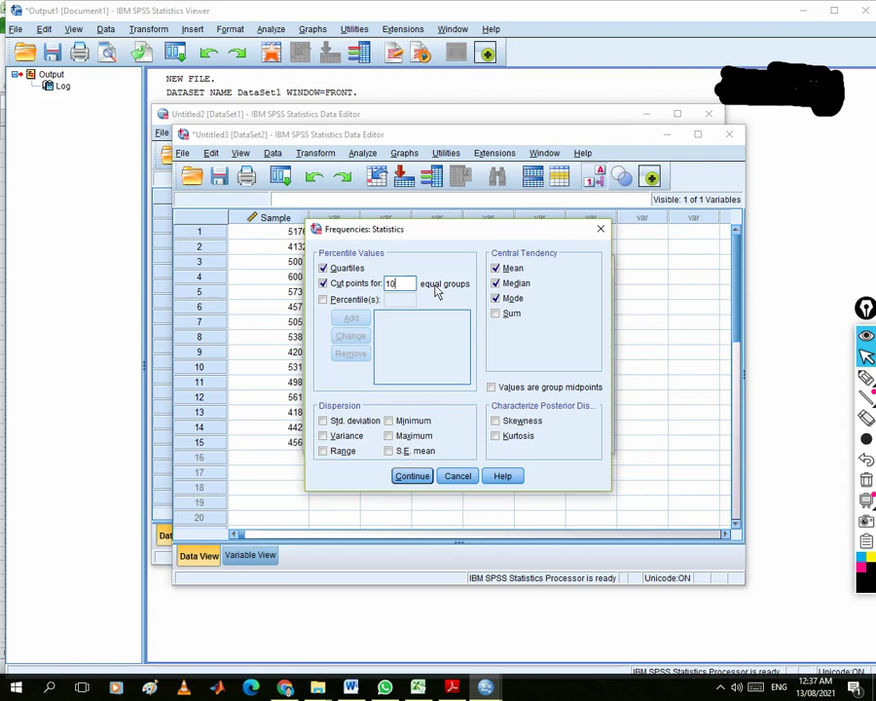
key(BackSpace)
key(BackSpace)
text(4)
click(426, 268)
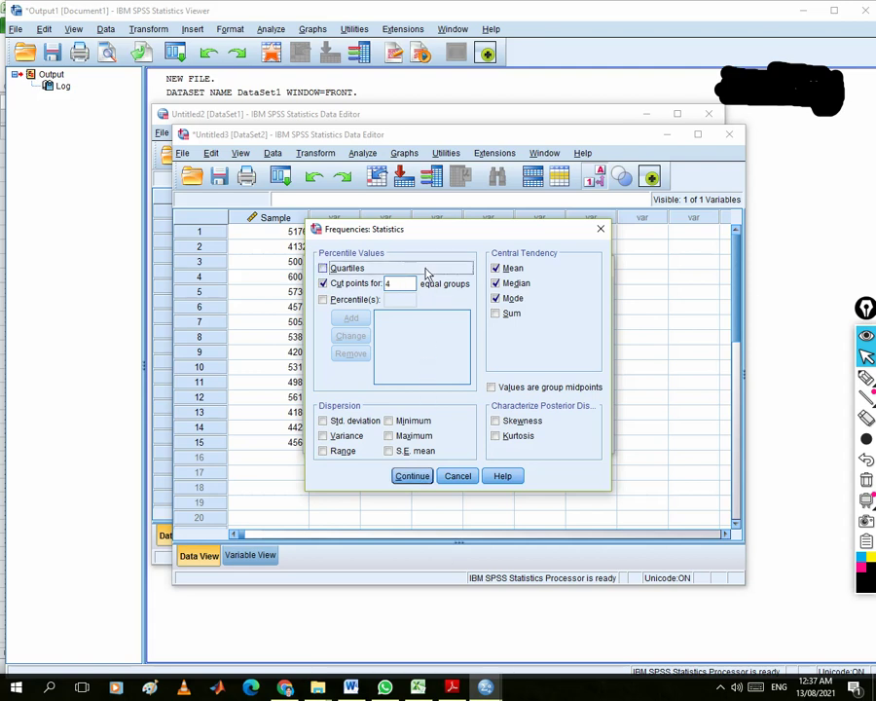
click(324, 268)
click(495, 423)
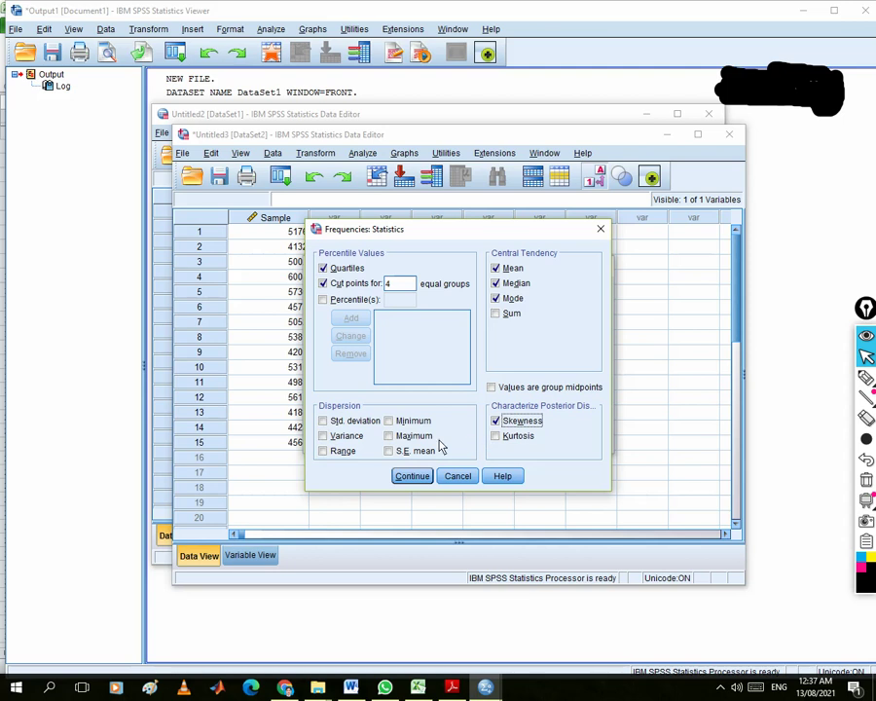
click(410, 475)
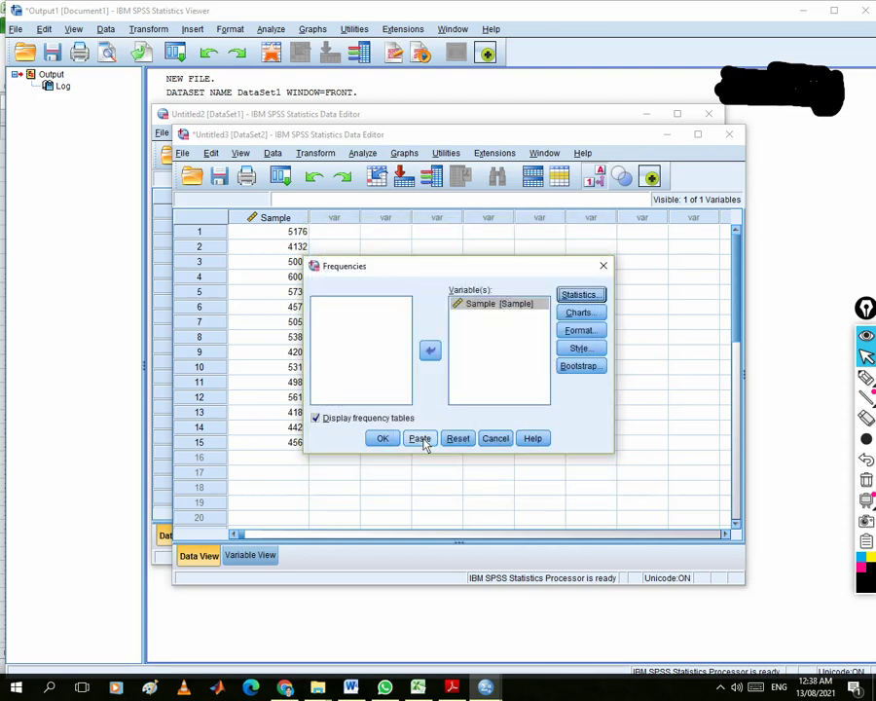
Set the Frequencies chart type to histograms, without a normal curve
click(578, 313)
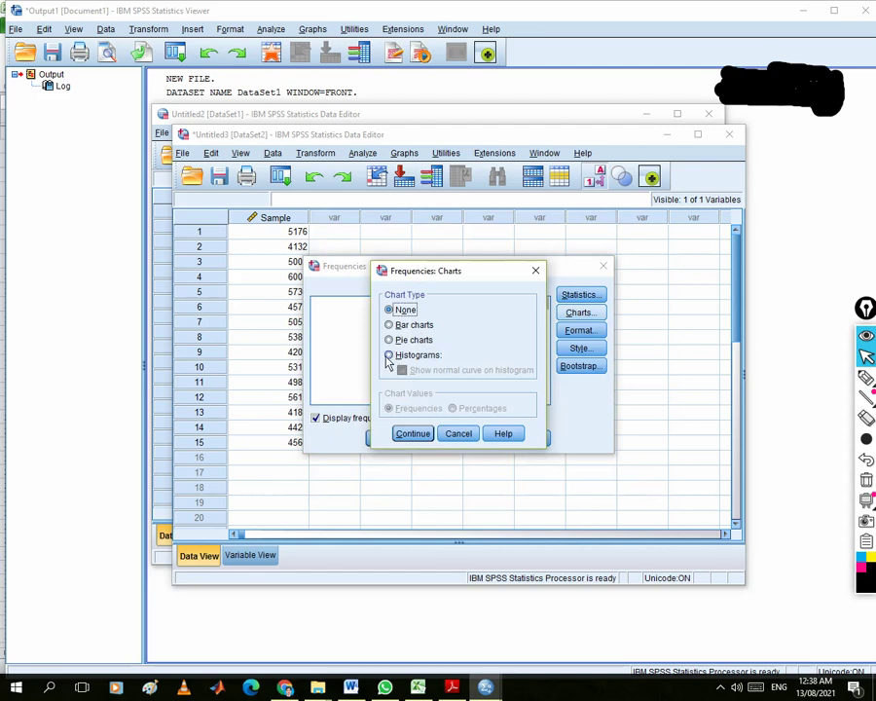
click(390, 324)
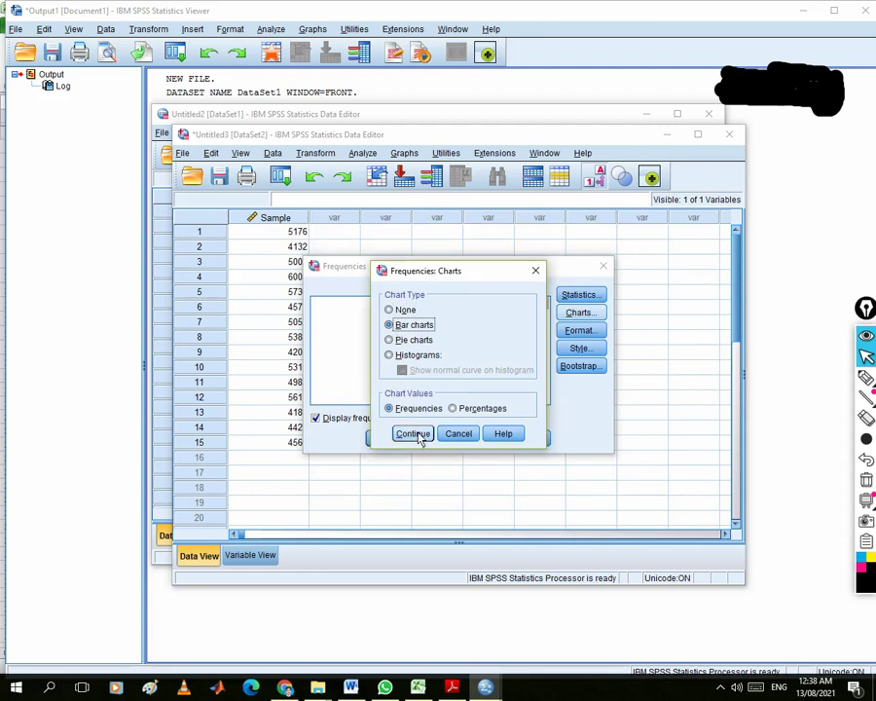
click(389, 355)
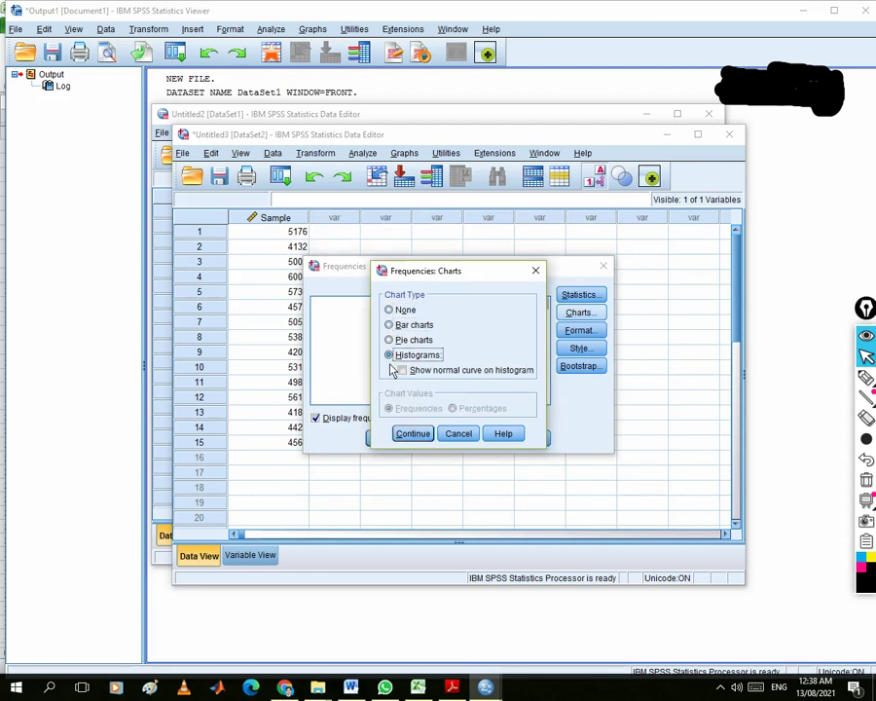
click(411, 436)
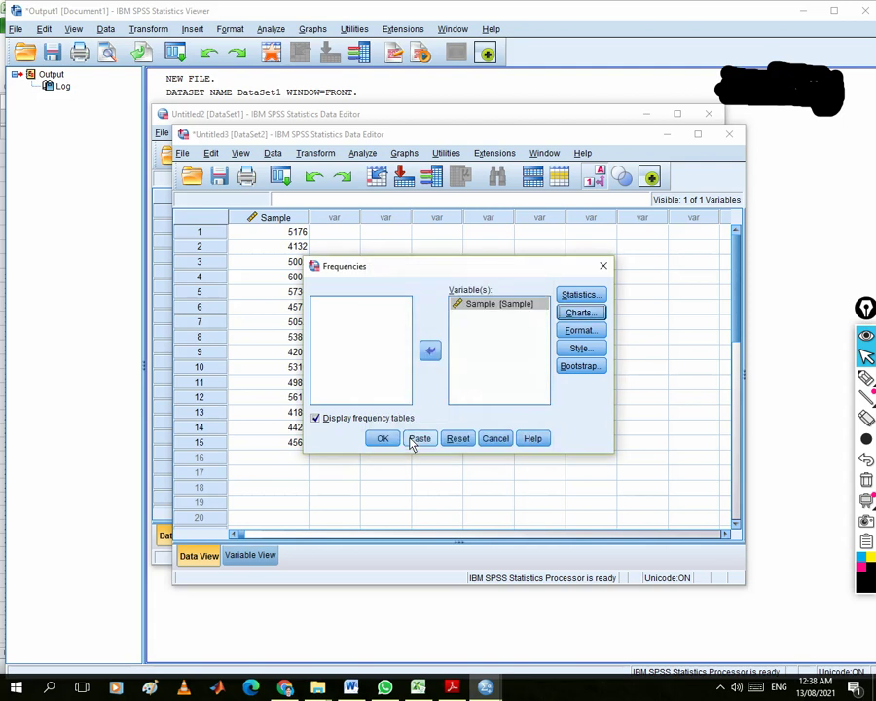
Keep the output format ordered by ascending values with Compare variables, and run the Frequencies analysis
click(581, 331)
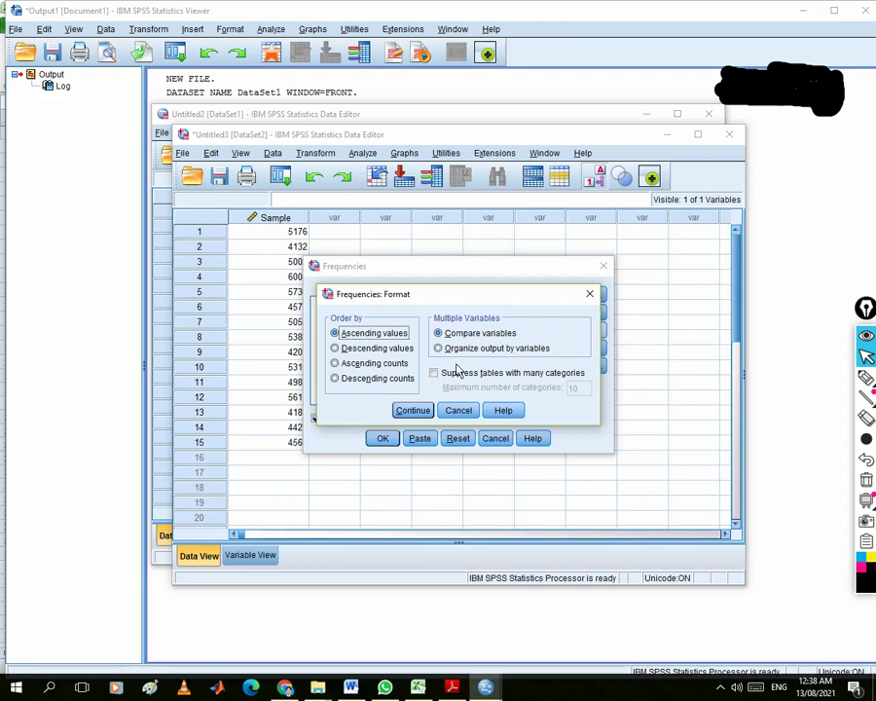
click(404, 411)
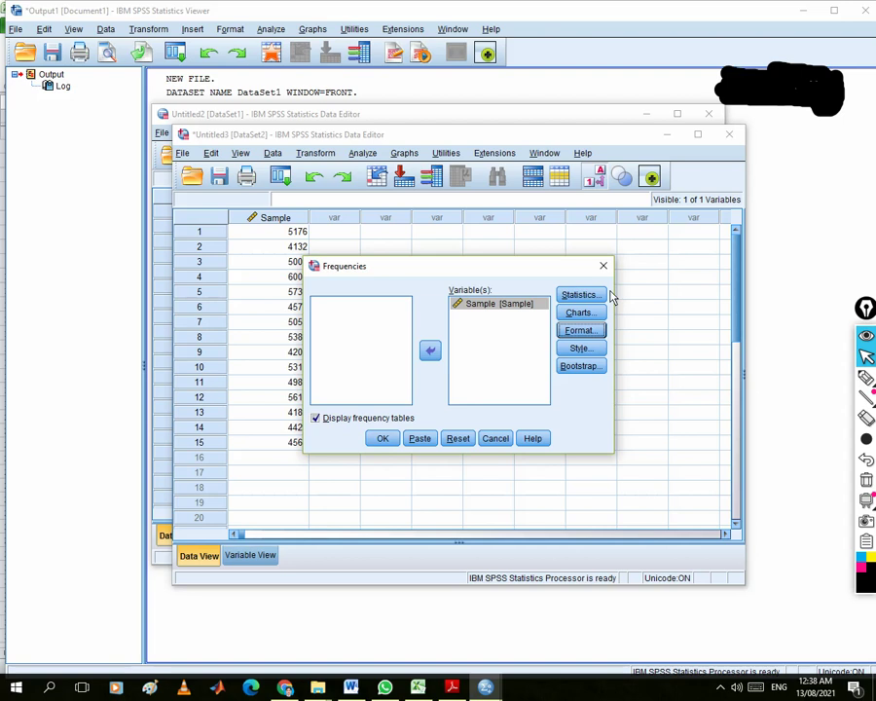
click(383, 438)
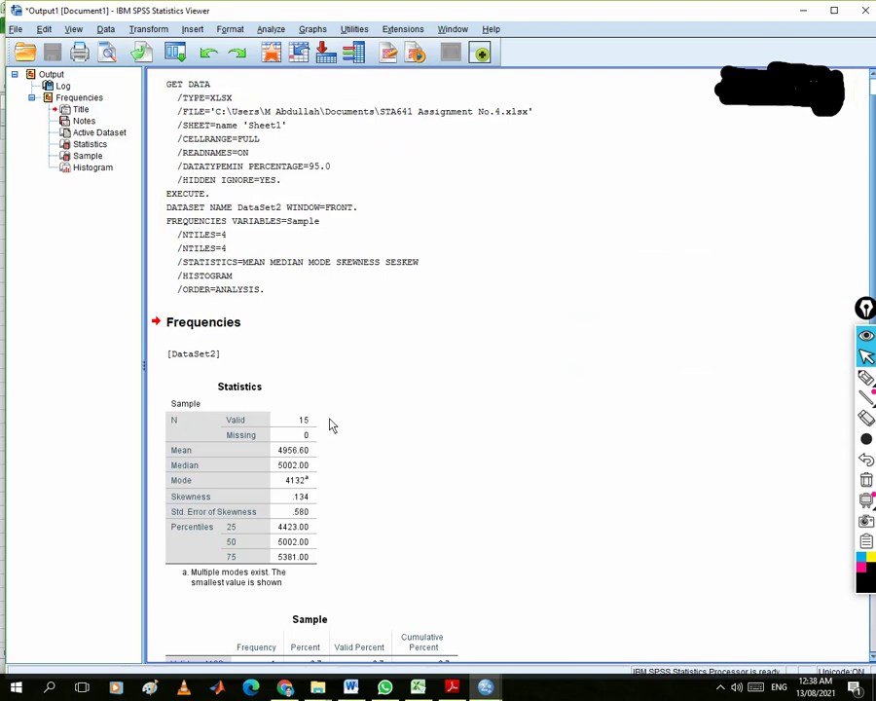
Examine the Statistics table, the Sample frequency table and the histogram in the Frequencies output
scroll(394, 331, down, 3)
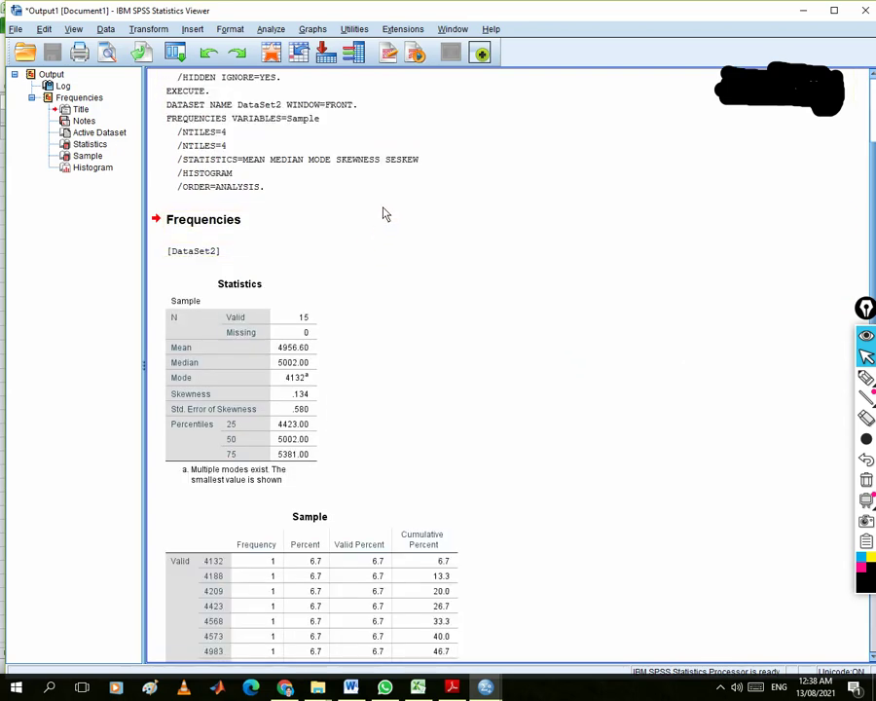
scroll(362, 215, down, 3)
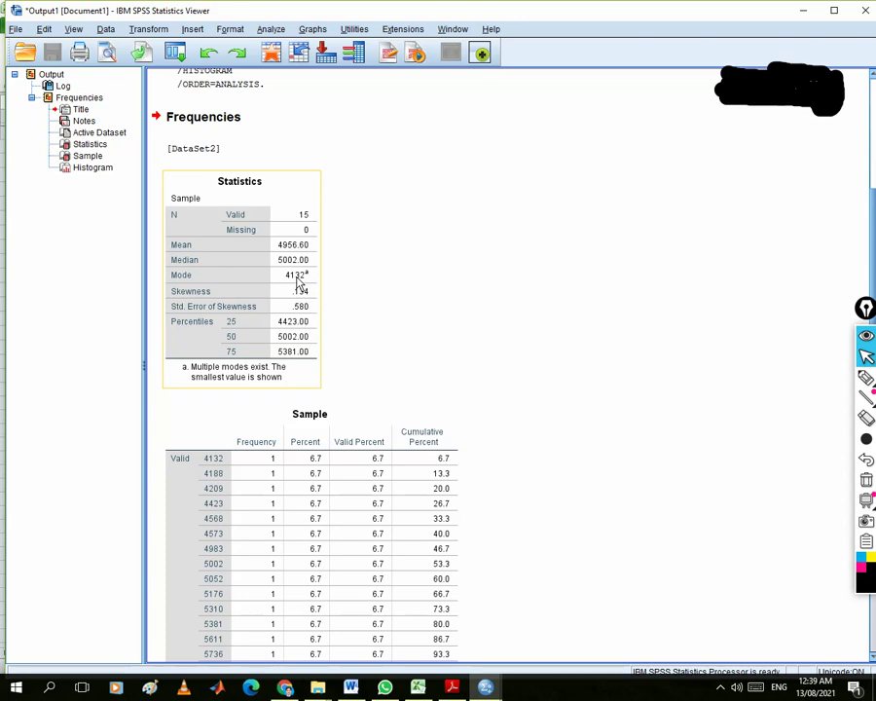
click(244, 483)
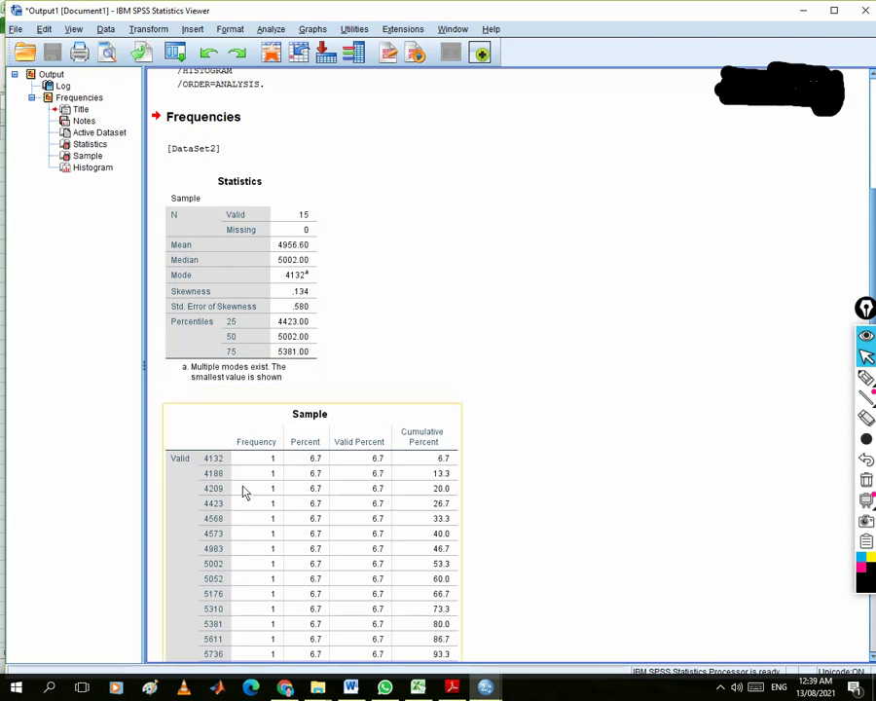
click(313, 291)
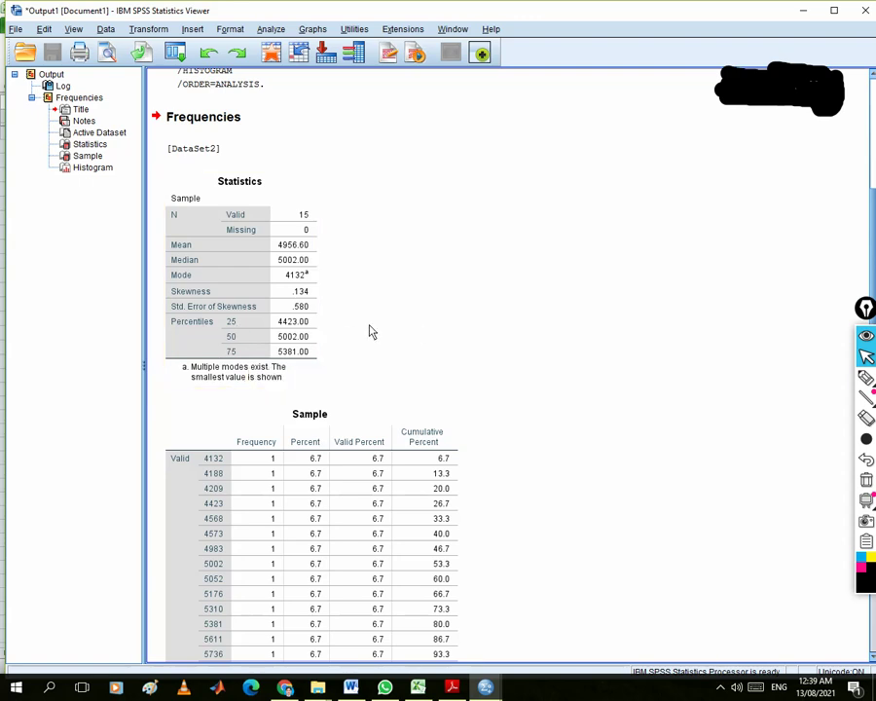
scroll(341, 332, down, 3)
scroll(339, 332, down, 3)
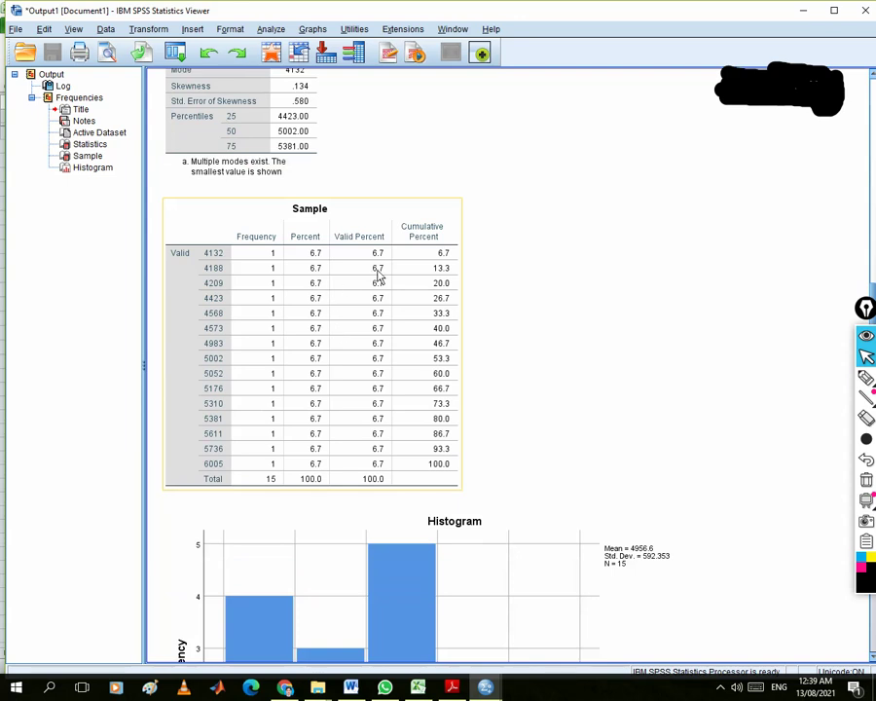
scroll(445, 269, down, 6)
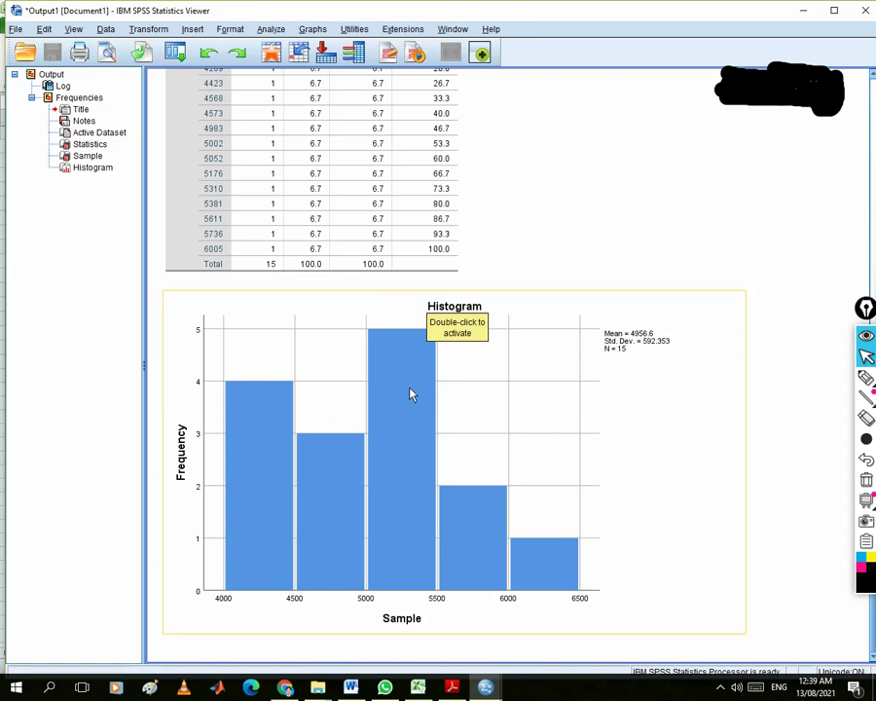
scroll(405, 376, up, 15)
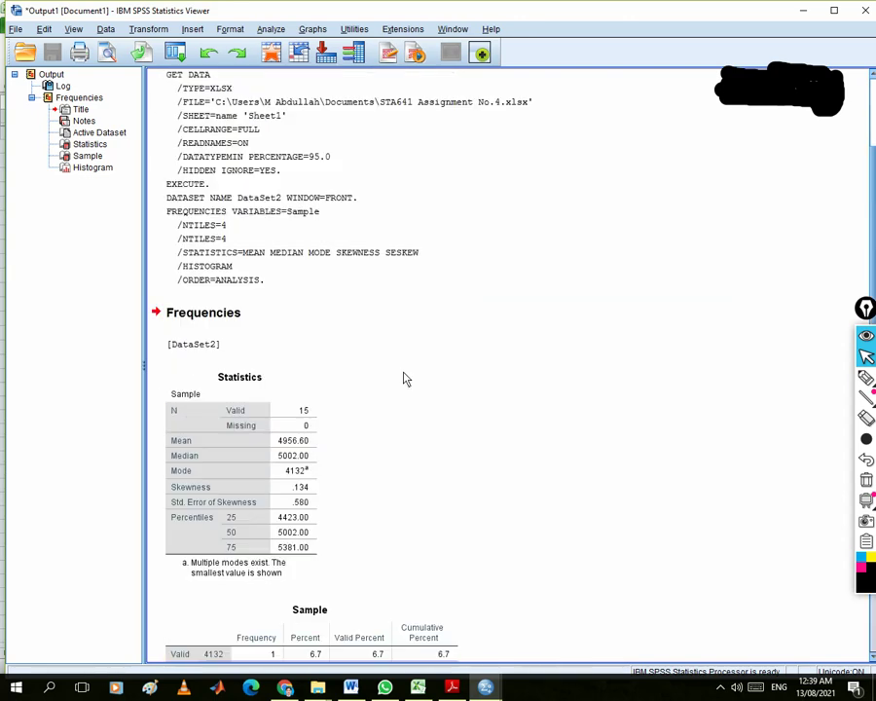
Select the Statistics table, the Sample frequency table and the histogram together in the output and copy them
click(271, 384)
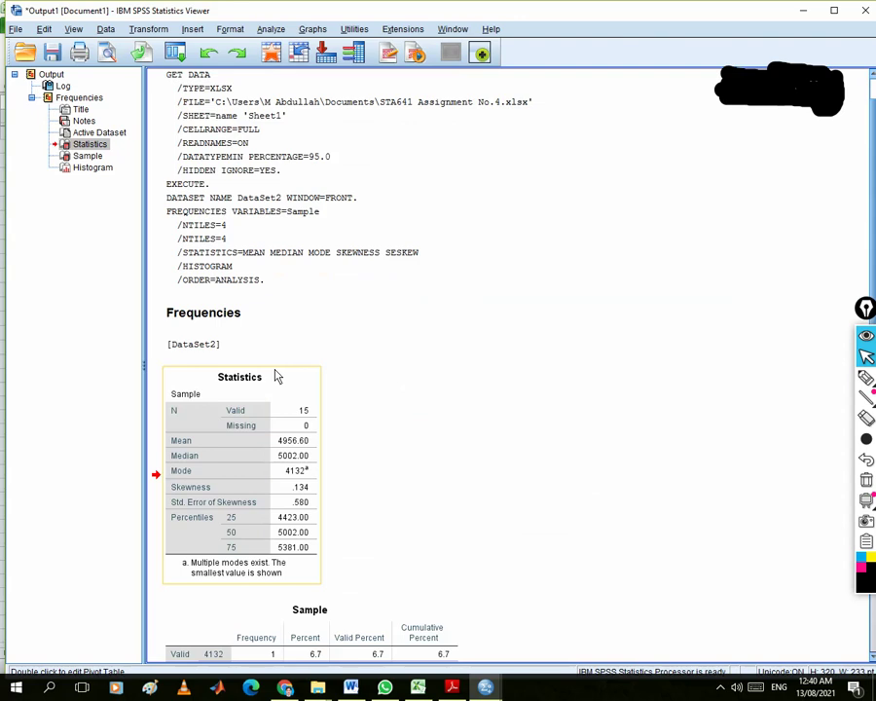
click(275, 406)
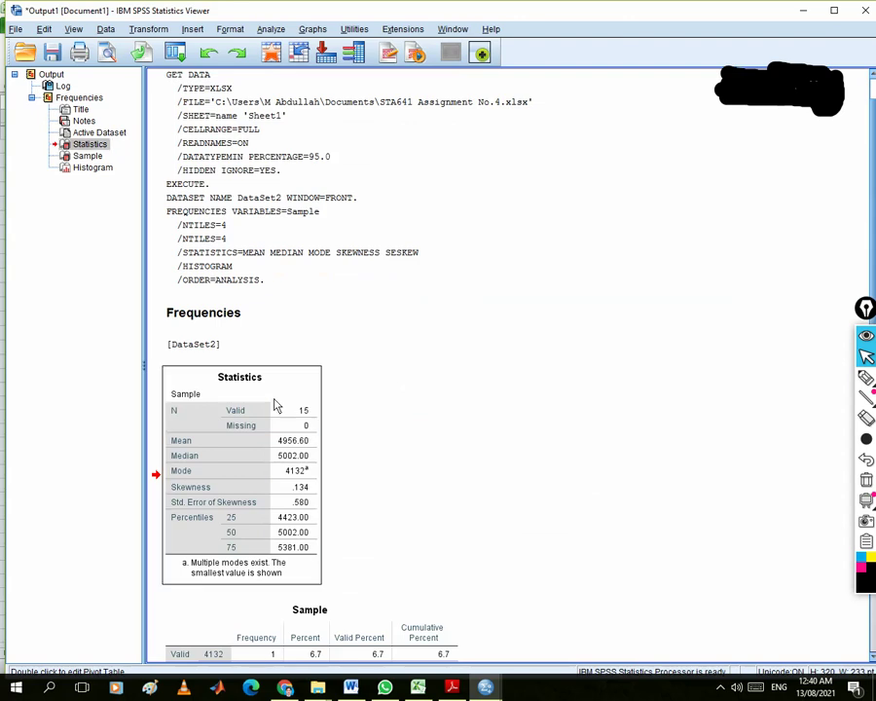
click(86, 157)
click(91, 169)
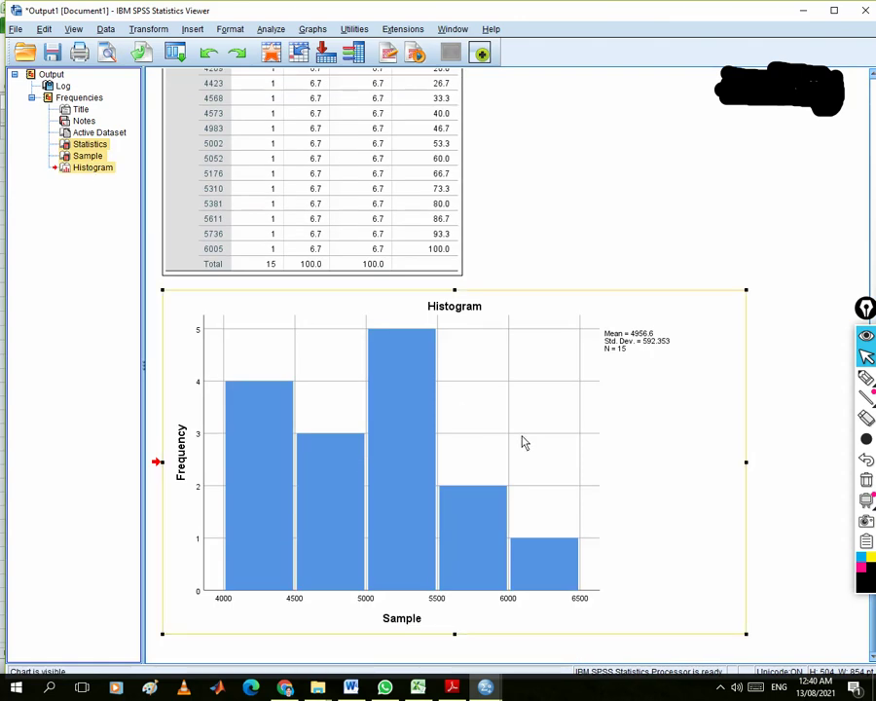
scroll(521, 442, up, 5)
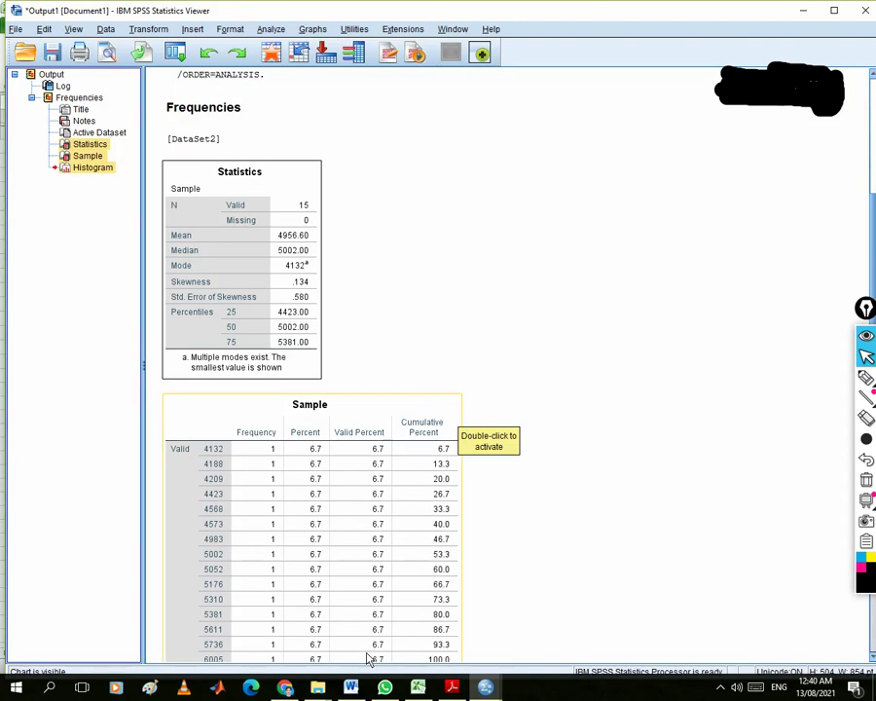
Switch to the Word document Spring 2021_STA641_4 and paste the copied SPSS output below the Solution heading
click(352, 687)
click(330, 458)
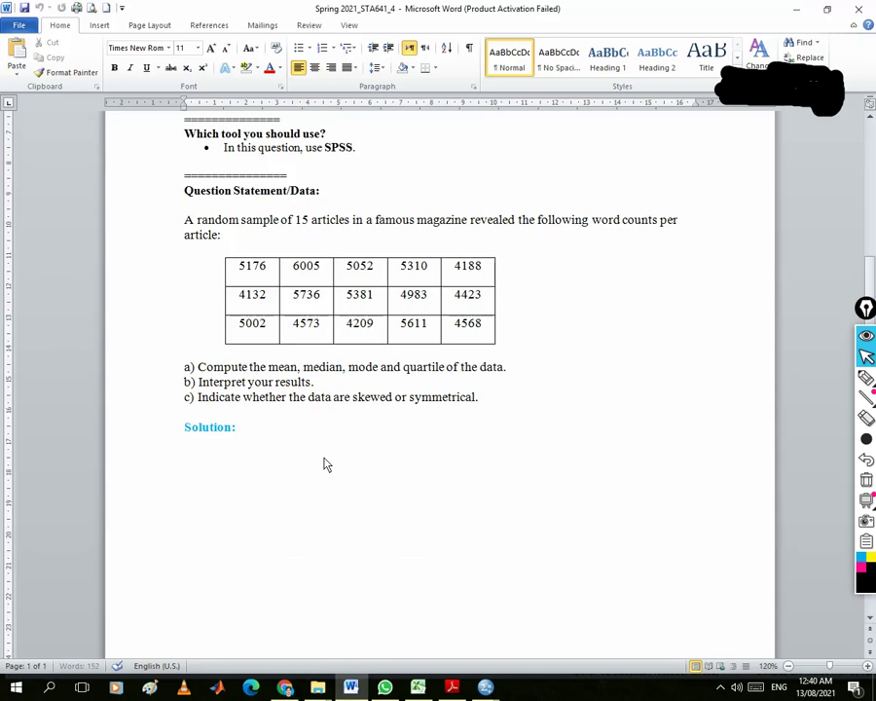
key(ctrl+v)
scroll(326, 464, up, 6)
scroll(326, 465, up, 10)
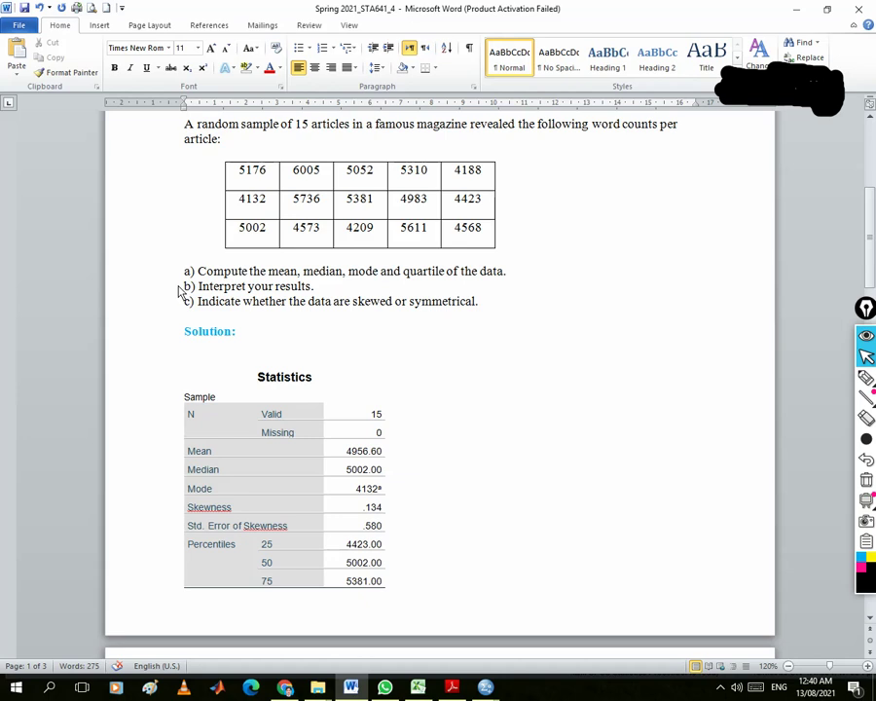
key(ctrl+v)
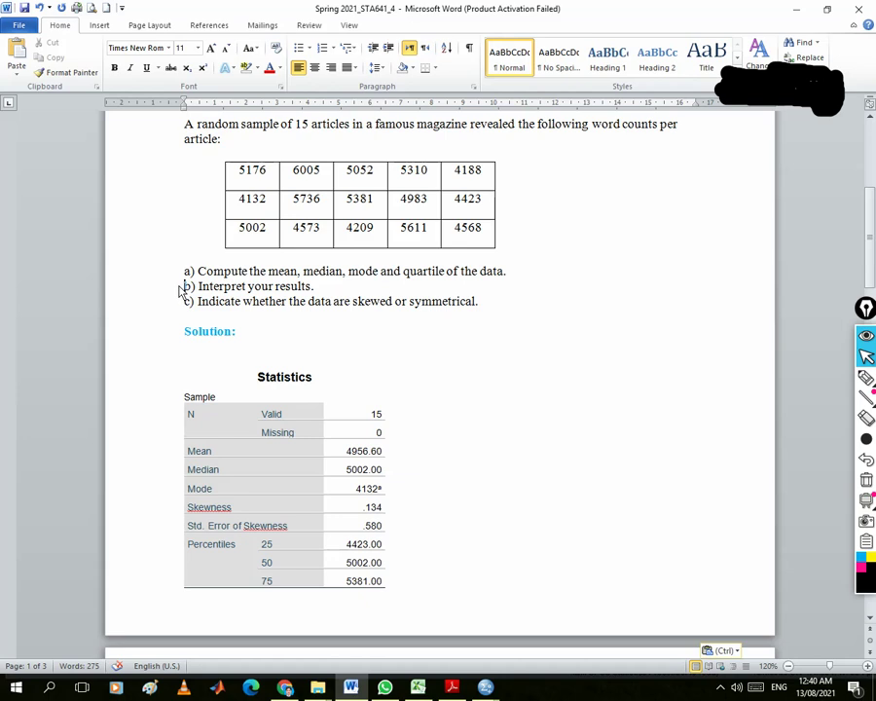
click(179, 287)
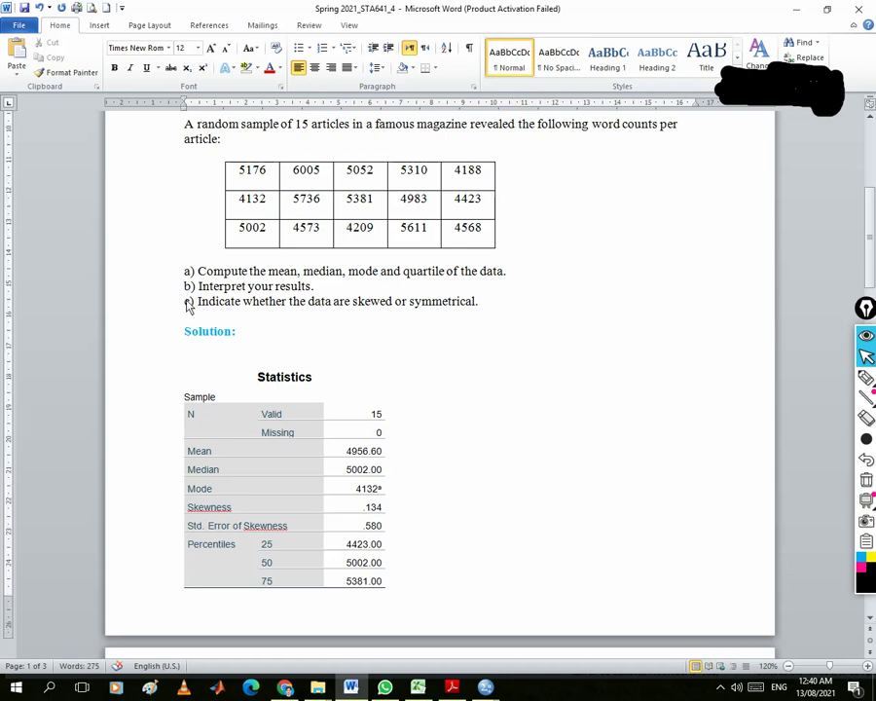
Colour the mean, median and mode values in the pasted Statistics table red and highlight them in yellow
scroll(205, 331, down, 3)
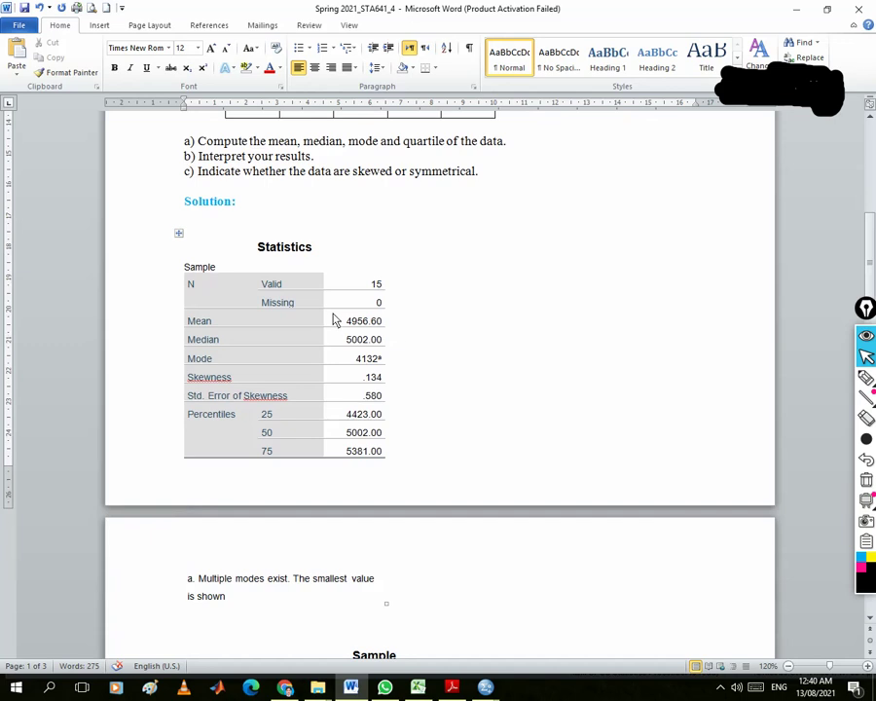
drag(339, 318, 379, 362)
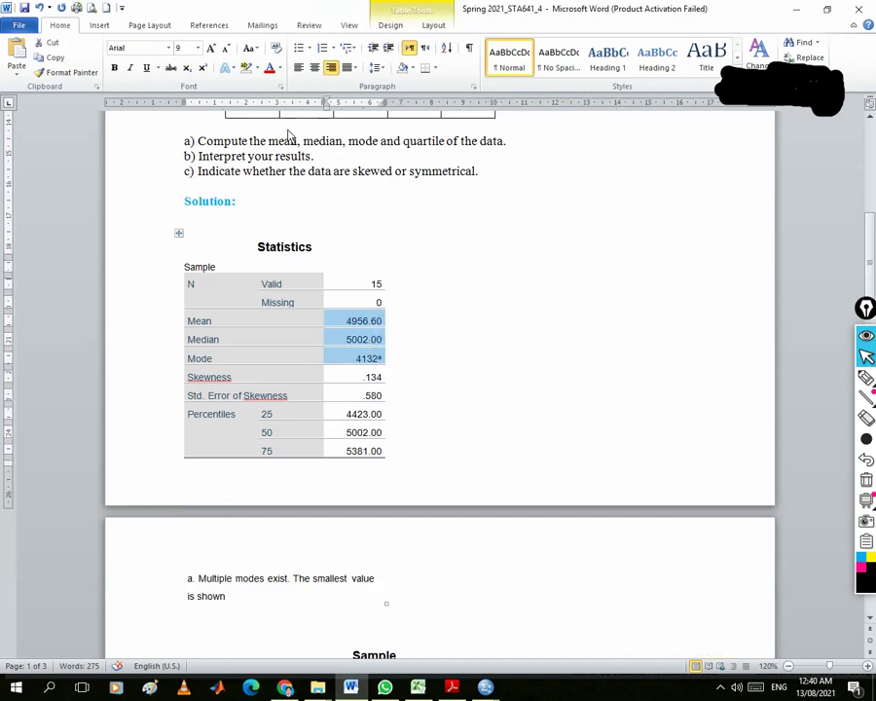
click(258, 69)
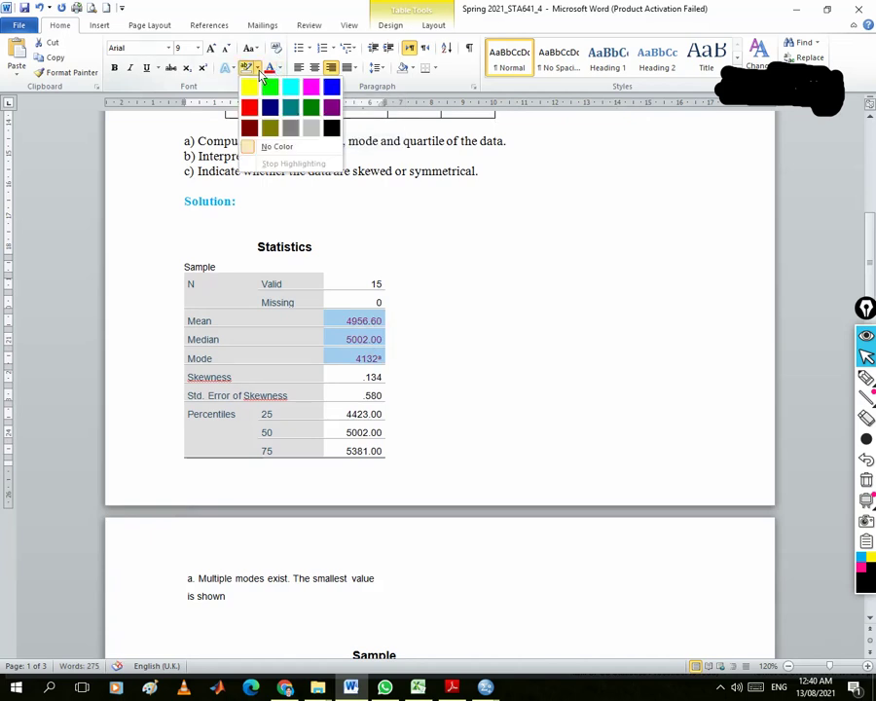
click(249, 87)
click(383, 358)
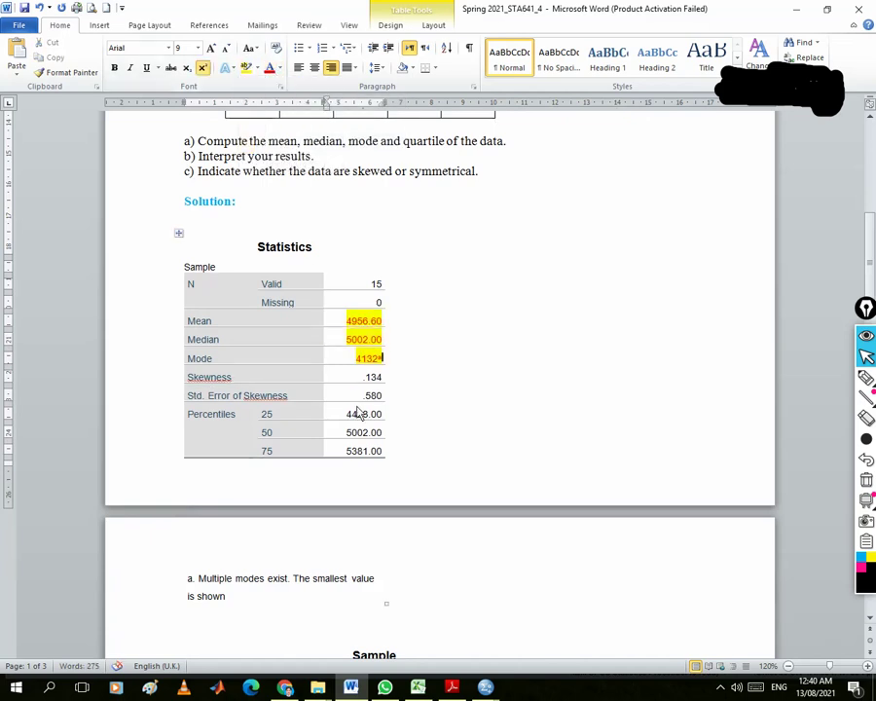
Highlight the 25, 50 and 75 percentile values in the Statistics table in yellow and colour them red
drag(345, 415, 367, 453)
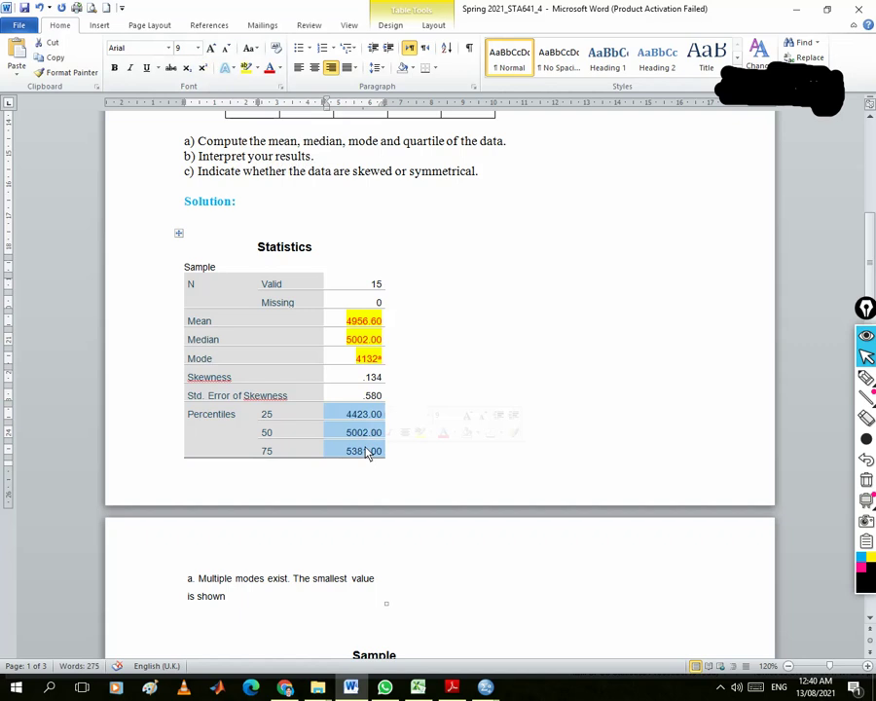
click(248, 69)
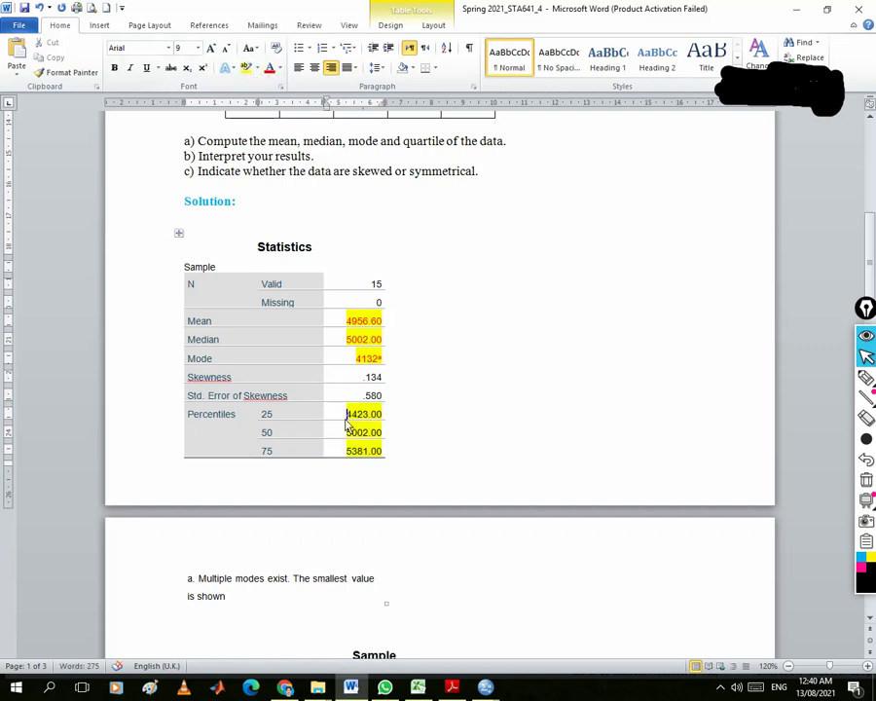
drag(346, 424, 366, 452)
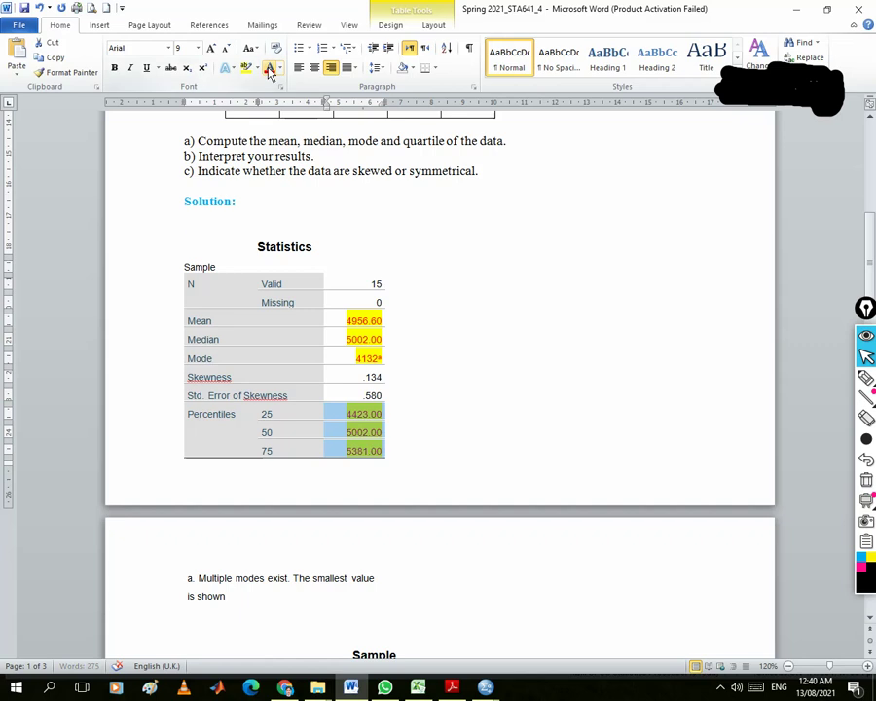
click(440, 410)
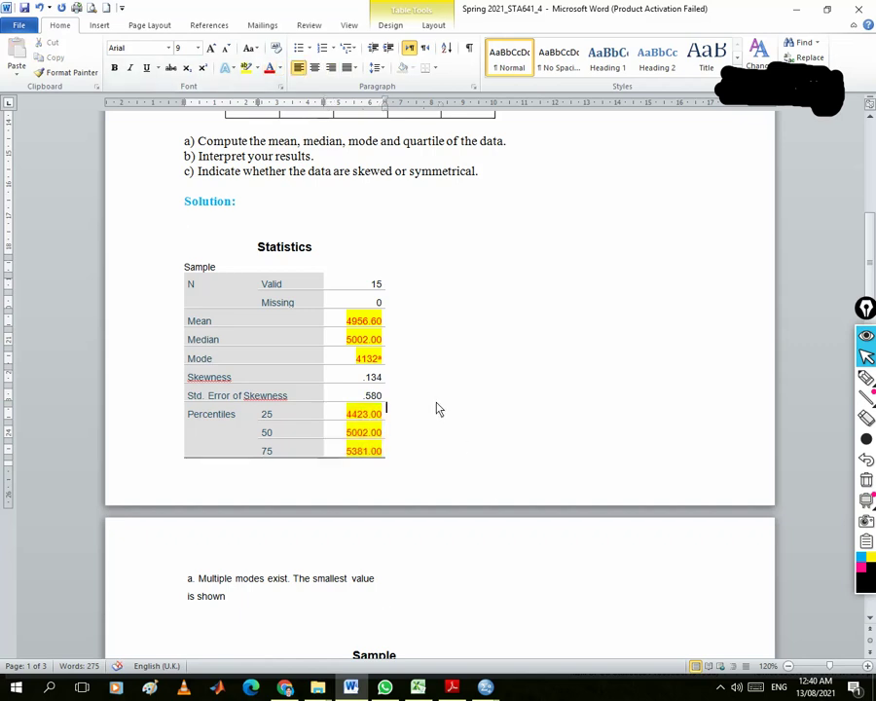
Review the pasted tables and histogram, and reread question parts a) to c)
scroll(438, 408, down, 15)
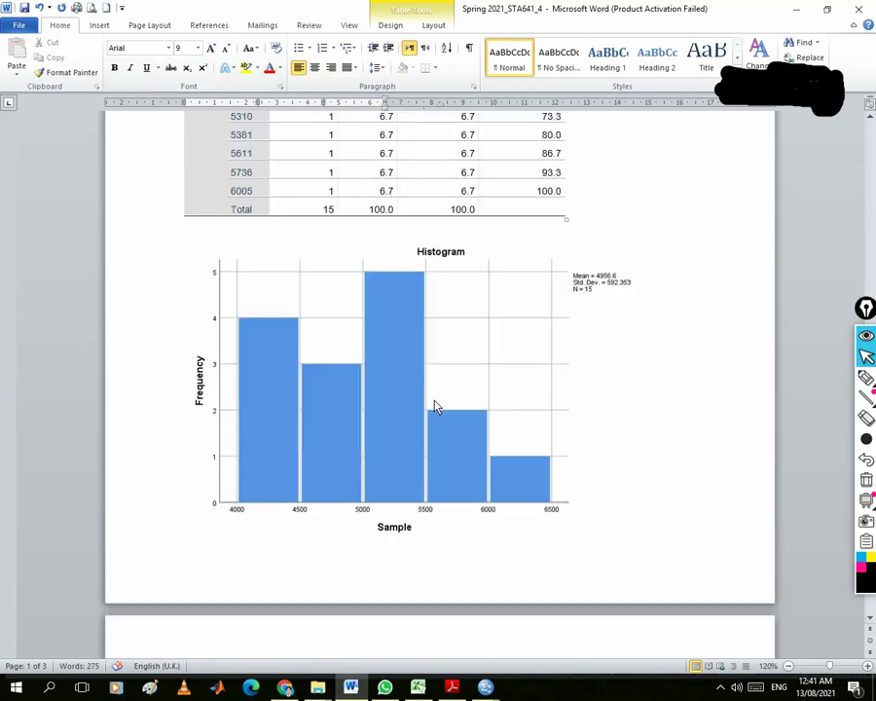
scroll(434, 405, down, 10)
scroll(434, 405, up, 11)
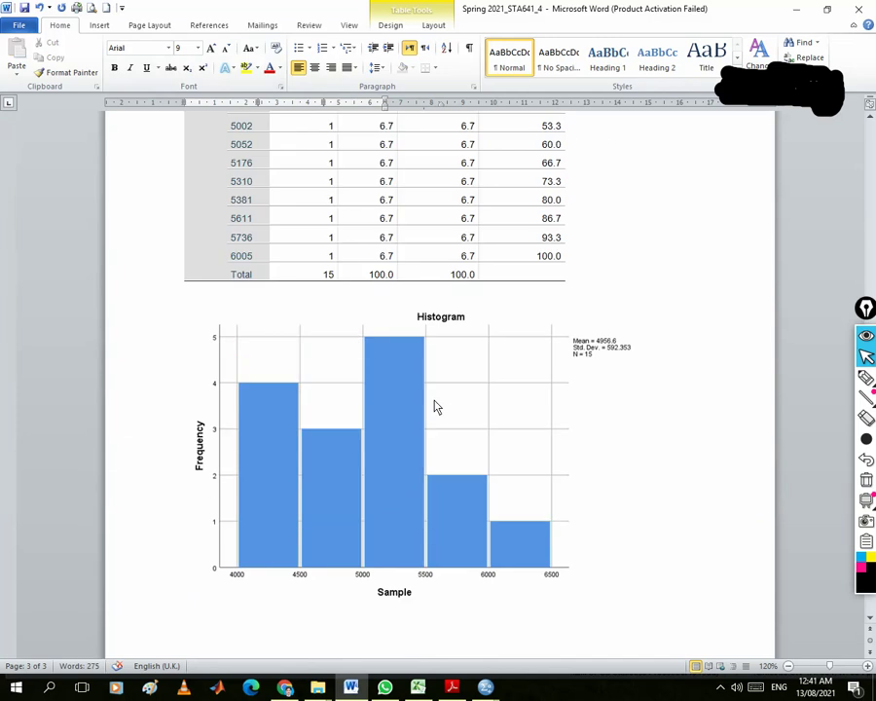
scroll(434, 407, up, 10)
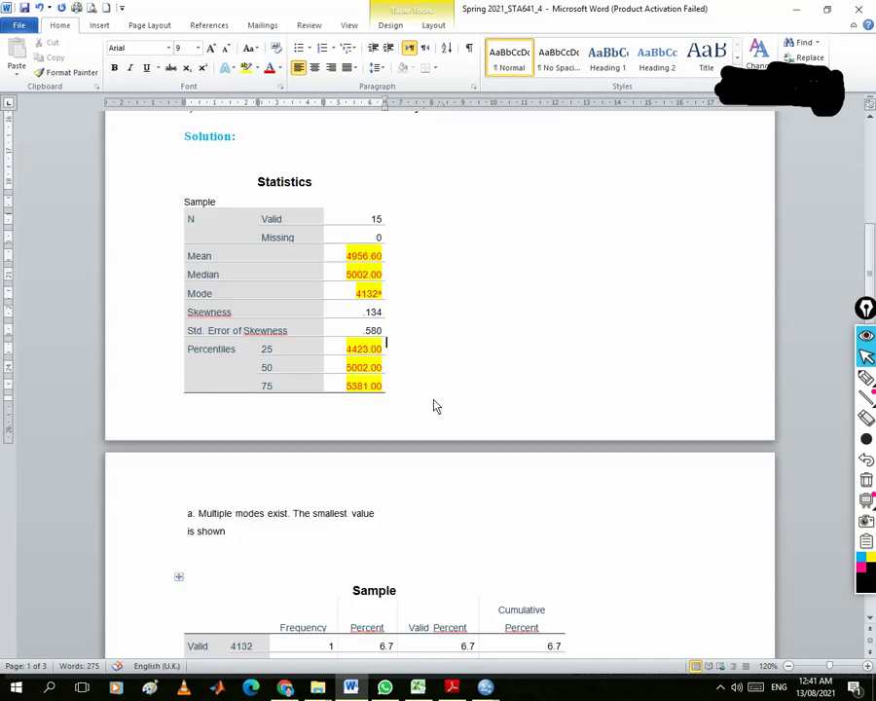
scroll(434, 405, down, 1)
scroll(432, 403, up, 4)
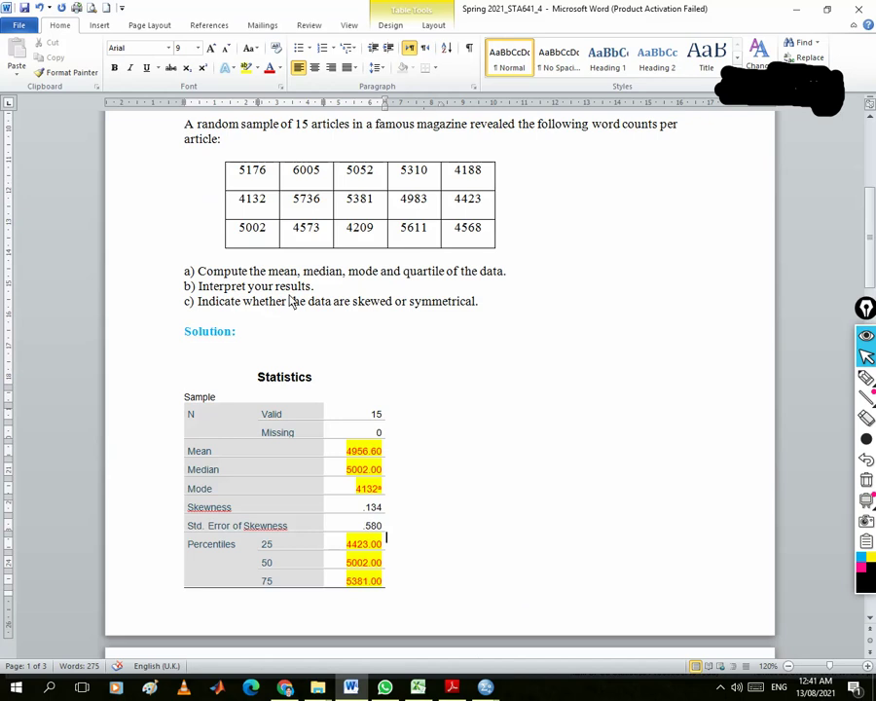
scroll(355, 448, down, 1)
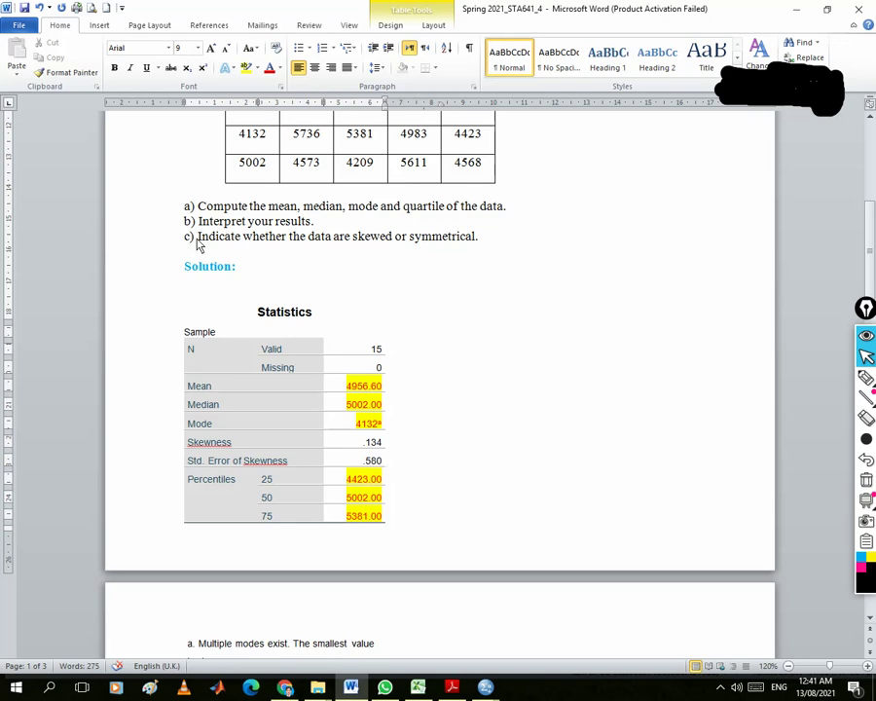
Add the answer "Mode < mean< median" on a new line below part b) Interpret your results, leaving a blank line before part c)
click(329, 224)
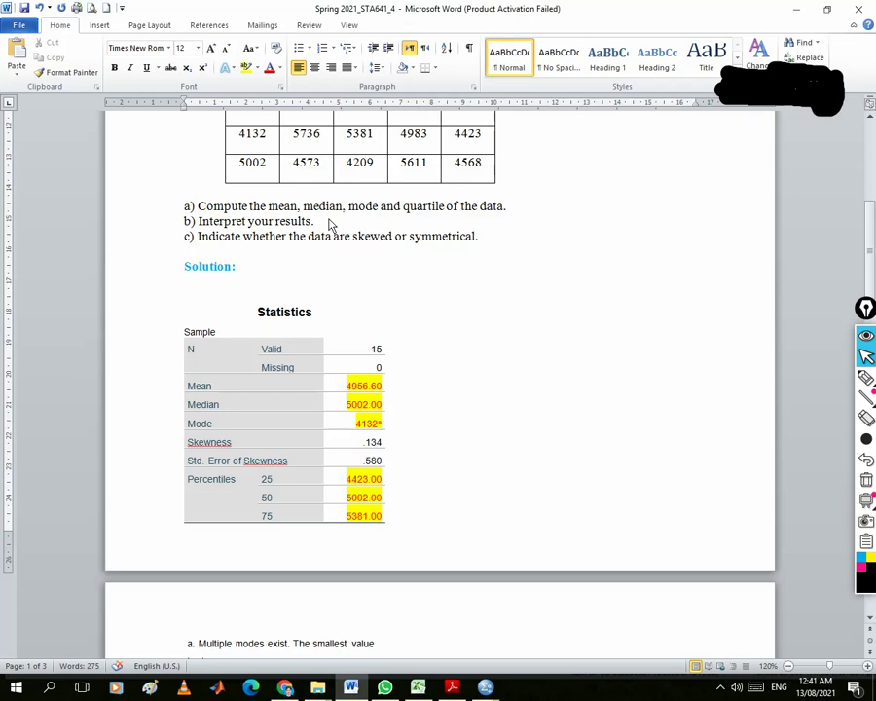
key(Return)
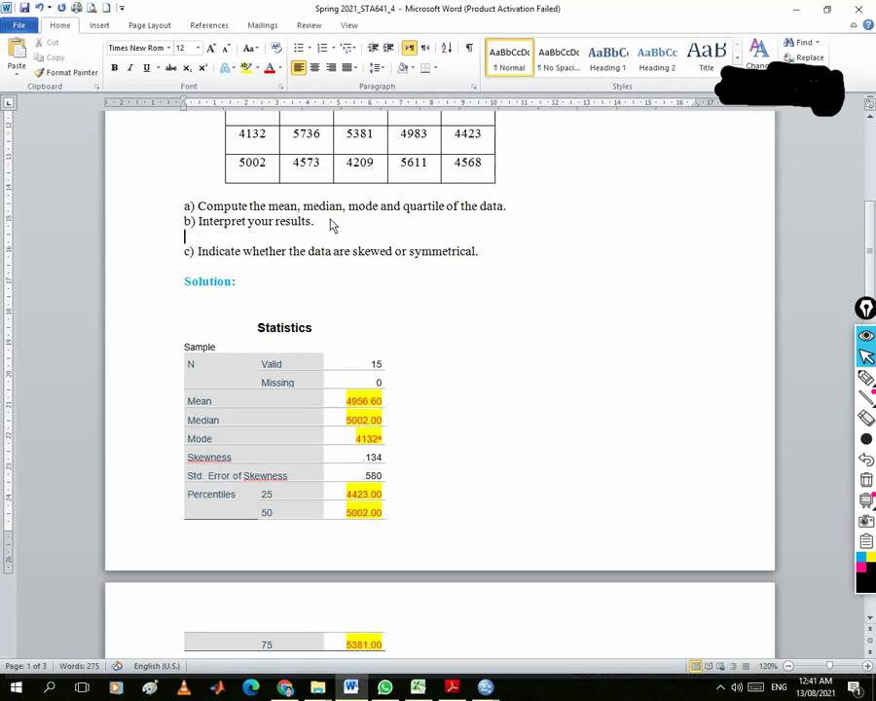
key(Return)
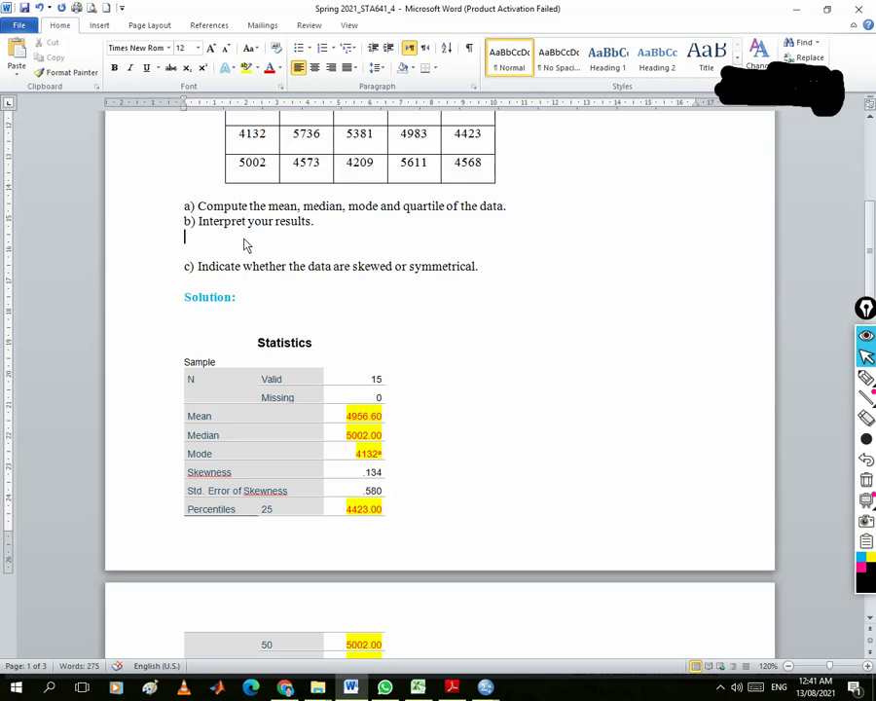
text(mode<)
key(Left)
key(Right)
key(Left)
key(Right)
text(mea)
text(n)
text(< )
text(de)
key(BackSpace)
key(BackSpace)
text(median)
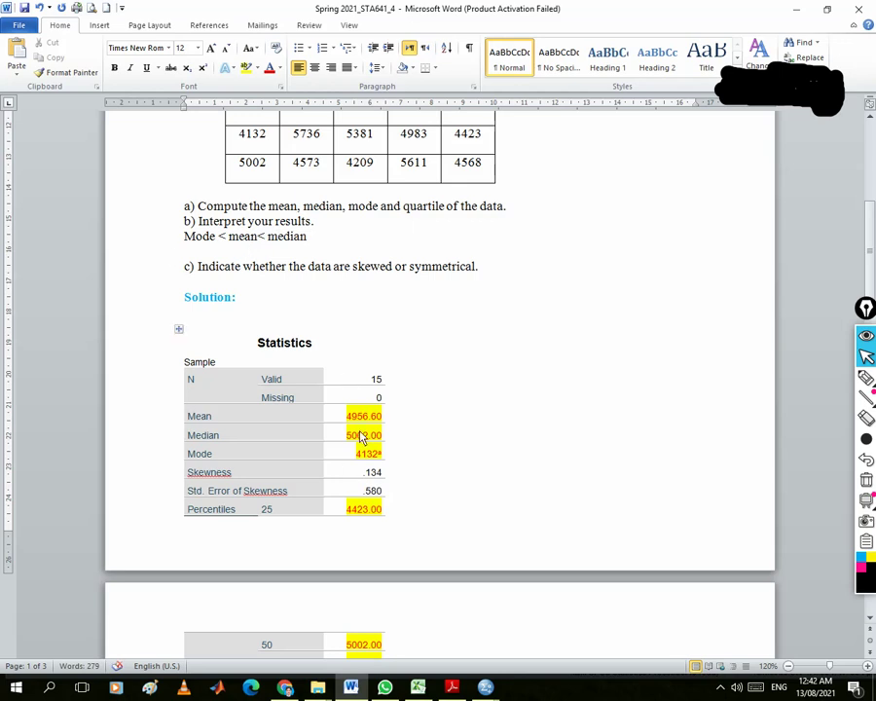
Write "In our result the mean , median and mode not equal so data are skewed positively" on a new line below part c)
scroll(362, 437, down, 1)
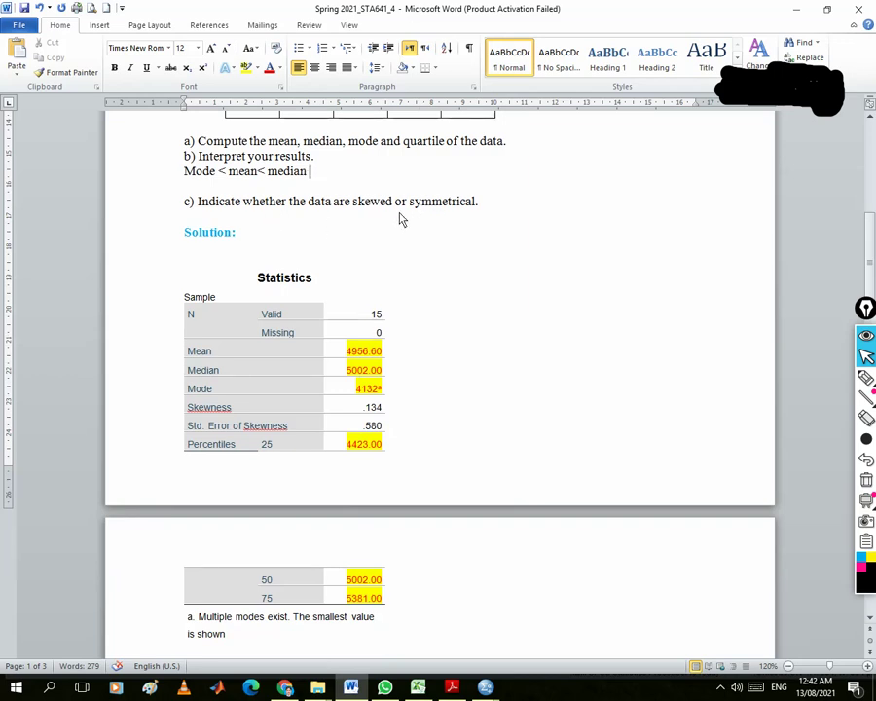
click(484, 204)
key(Return)
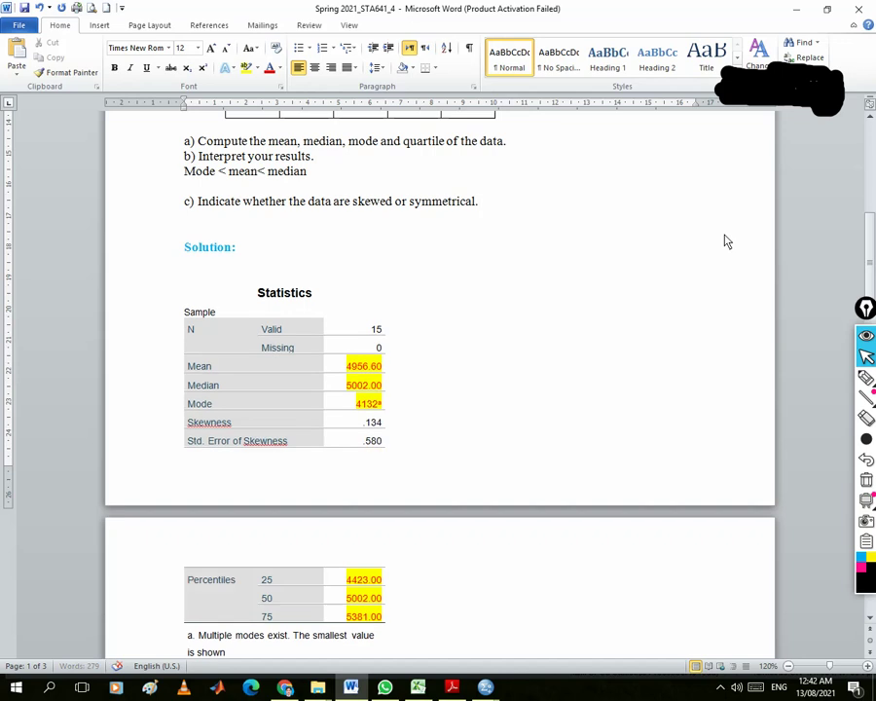
text(In our )
text(rr)
text(esult)
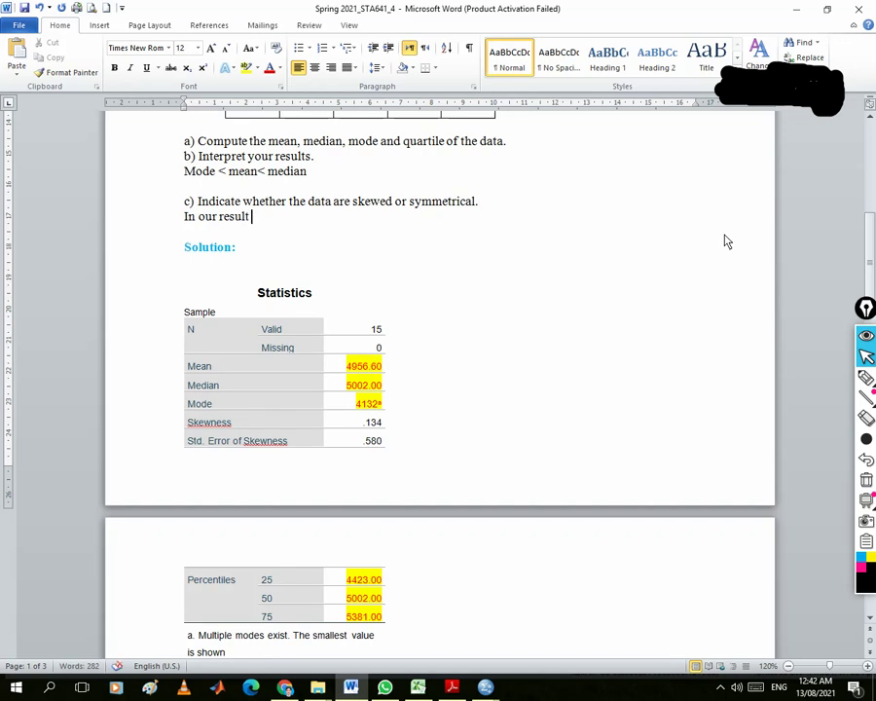
text(themean)
key(BackSpace)
text(n , median)
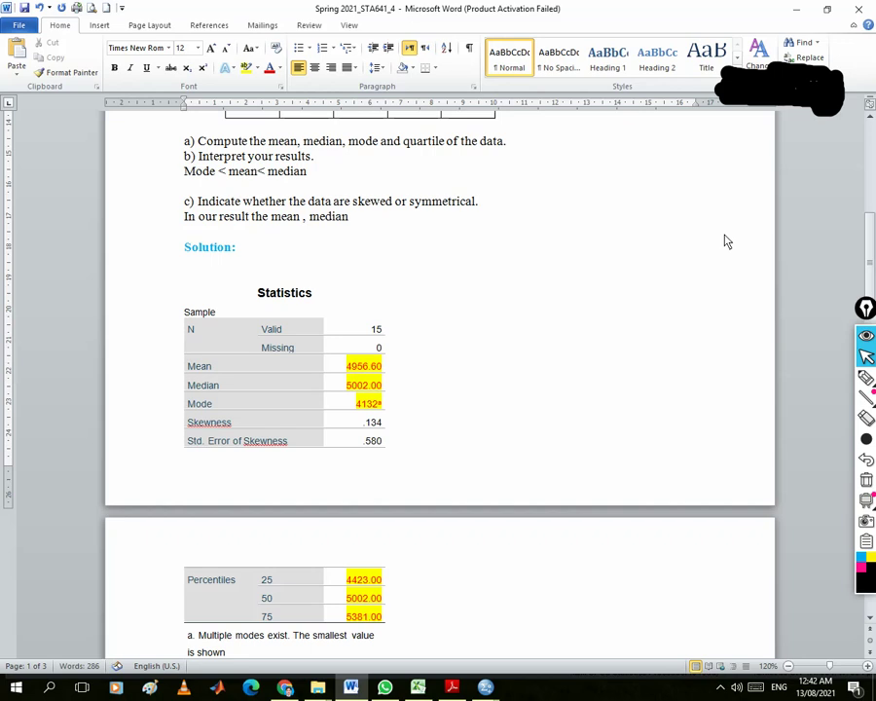
text( nad m)
key(BackSpace)
key(BackSpace)
text(and mode not equa)
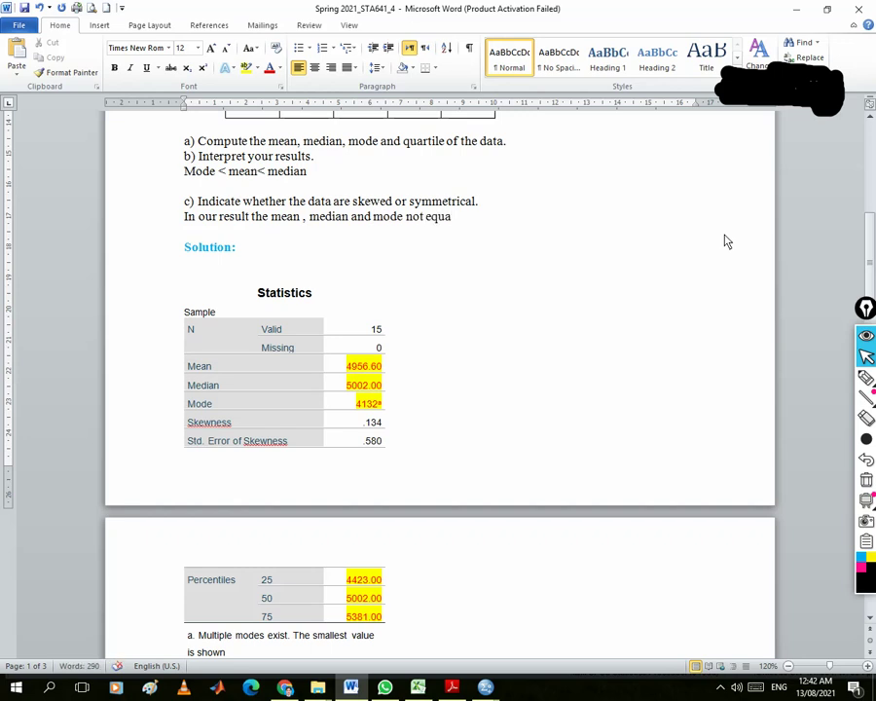
text(l so data ar)
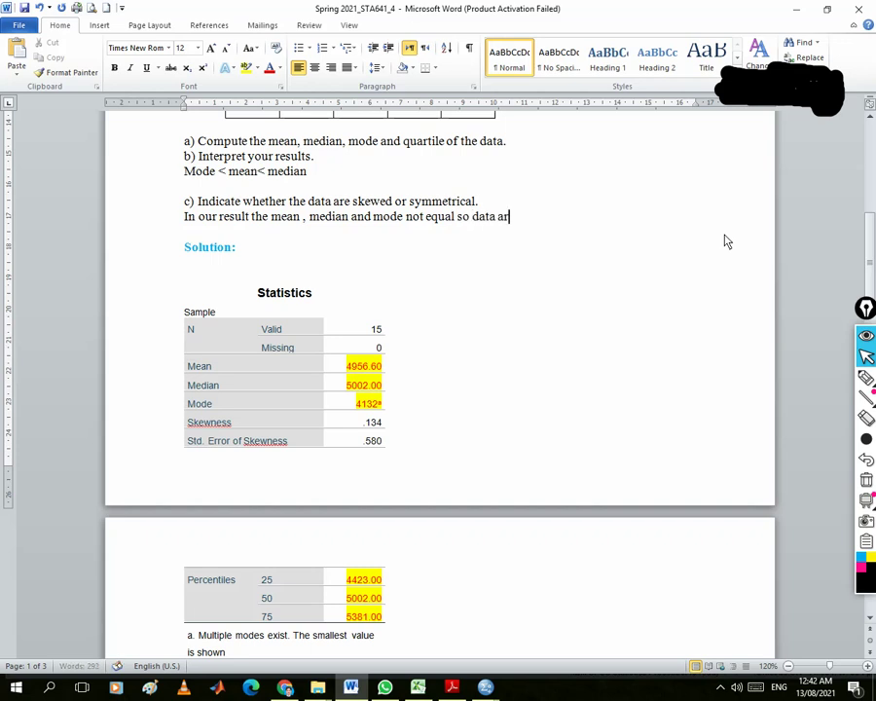
text(e skw)
key(BackSpace)
text(ewed)
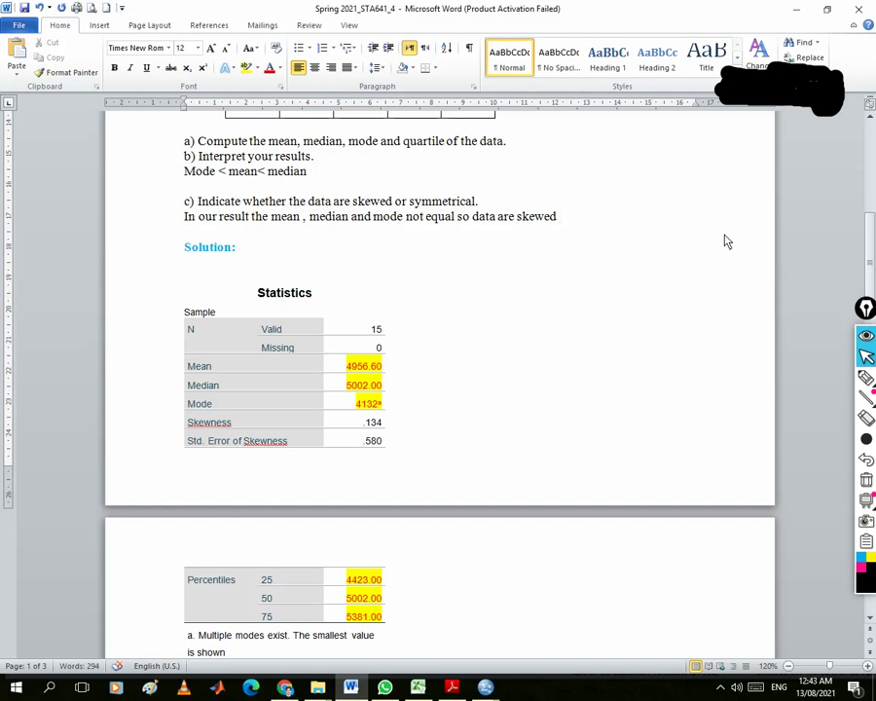
text(positively)
Move question parts a) to c) with their answers from above the Solution heading to directly below it
triple_click(188, 218)
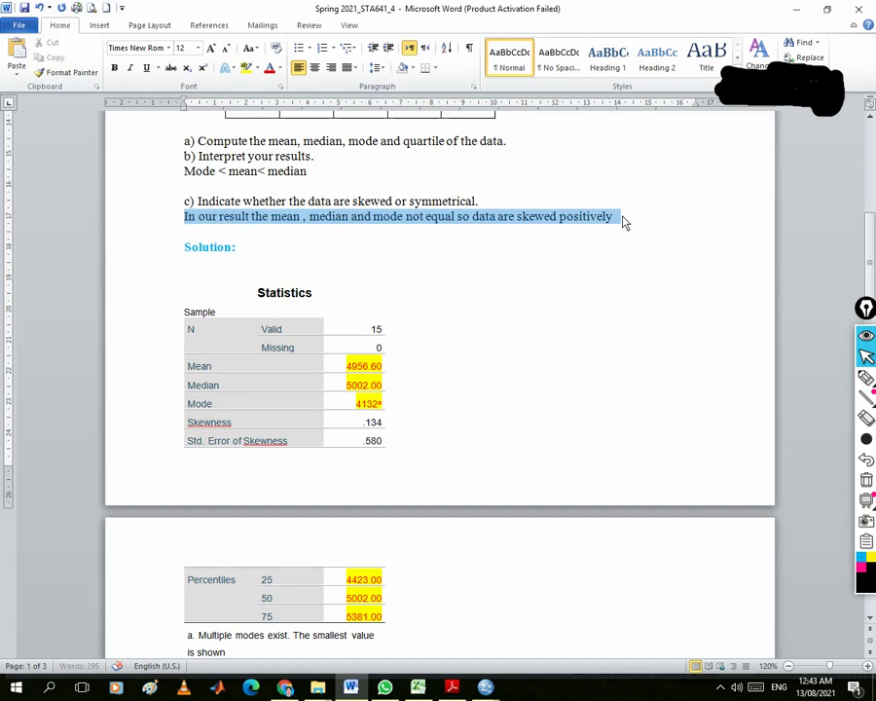
scroll(366, 197, up, 1)
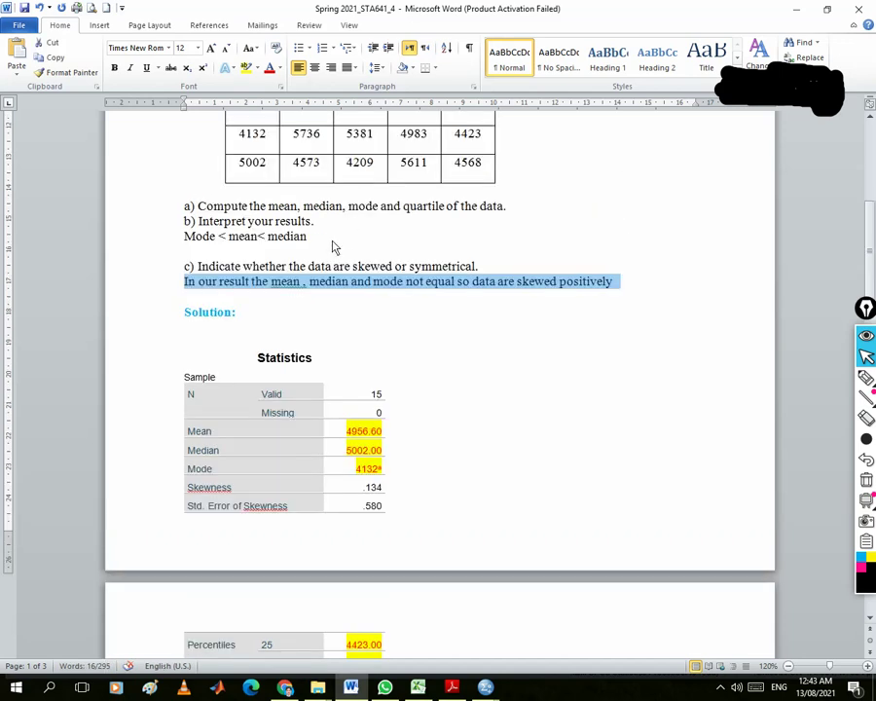
click(184, 236)
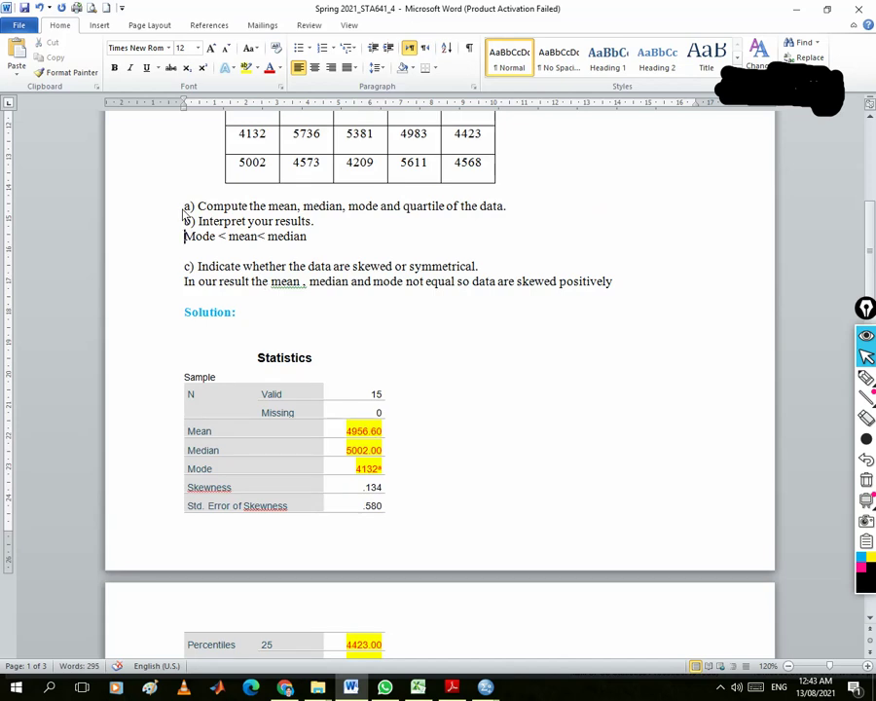
drag(184, 210, 661, 285)
key(ctrl+c)
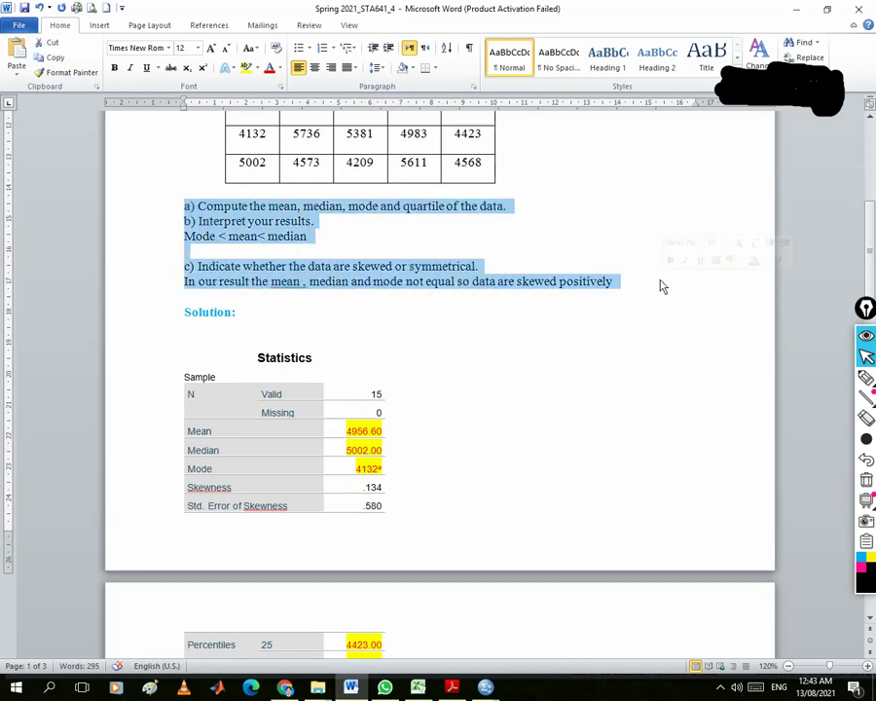
key(Delete)
click(276, 241)
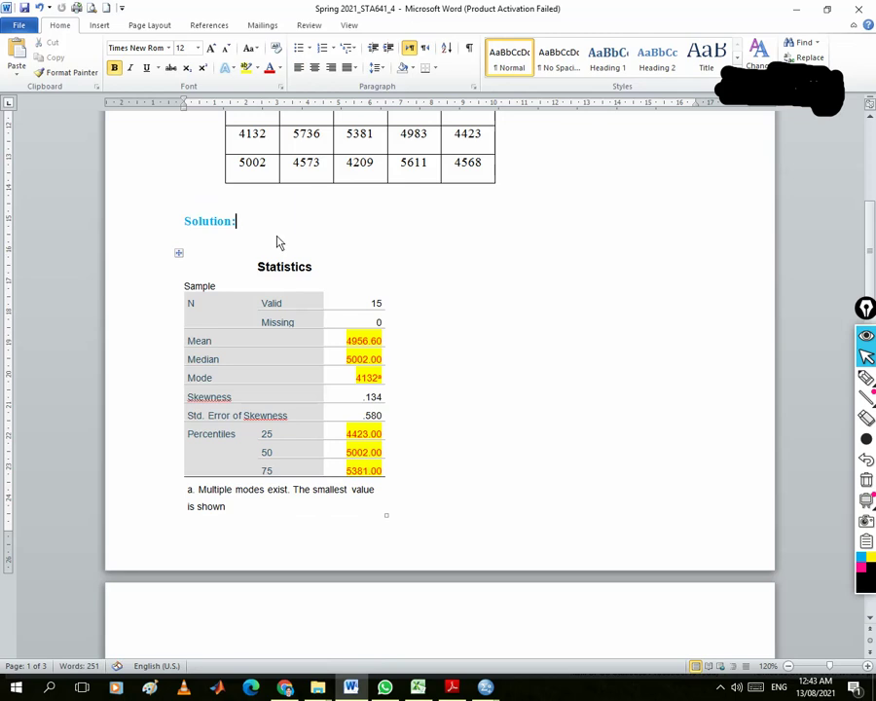
key(Return)
key(ctrl+v)
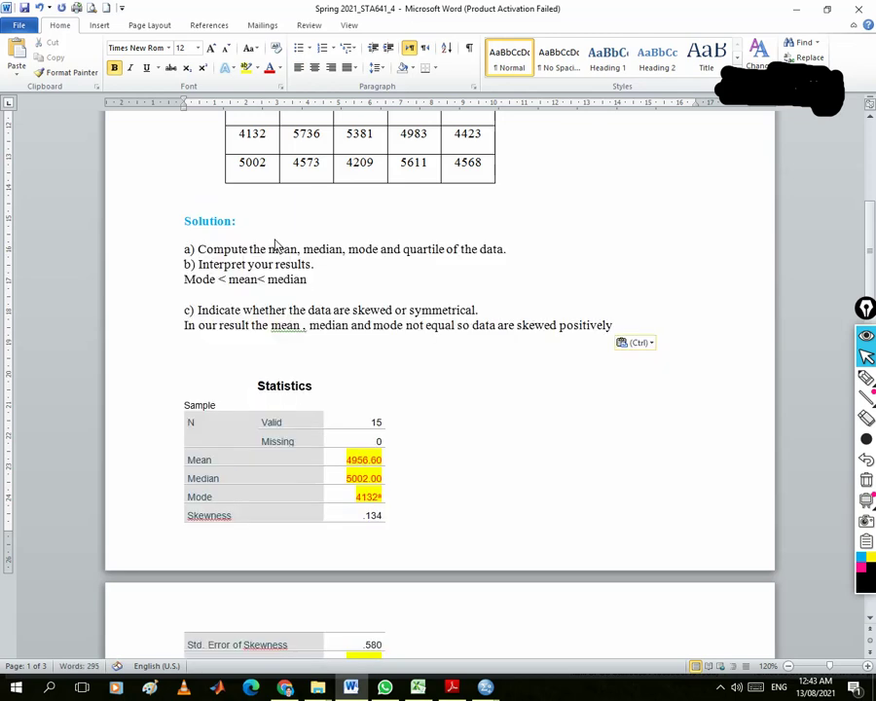
Move parts b) and c) with their answers from above the Statistics table to the page after the histogram
drag(185, 265, 582, 340)
key(ctrl+c)
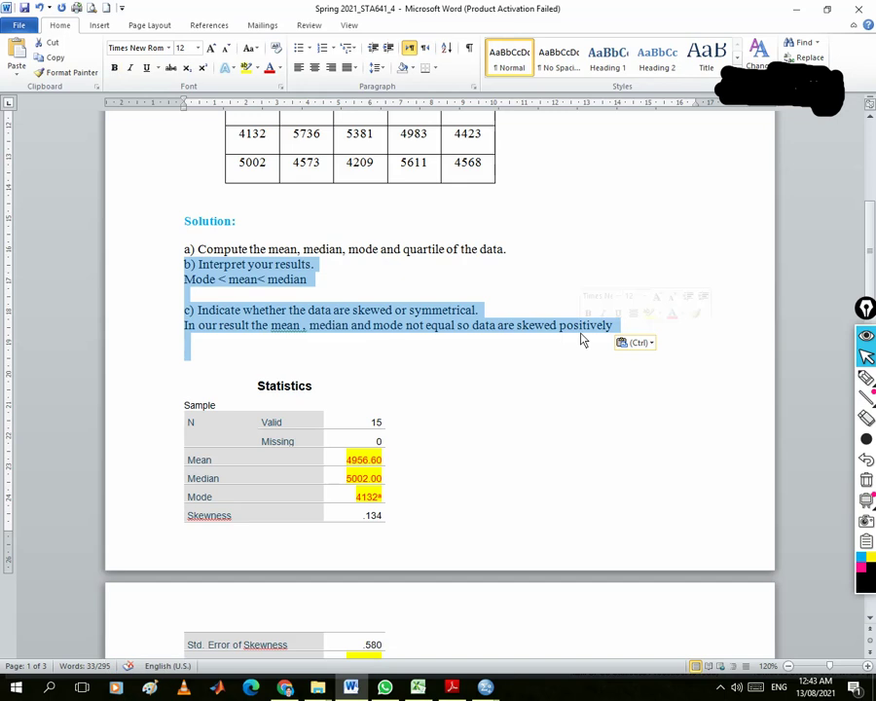
key(Delete)
scroll(463, 359, down, 5)
scroll(464, 362, down, 10)
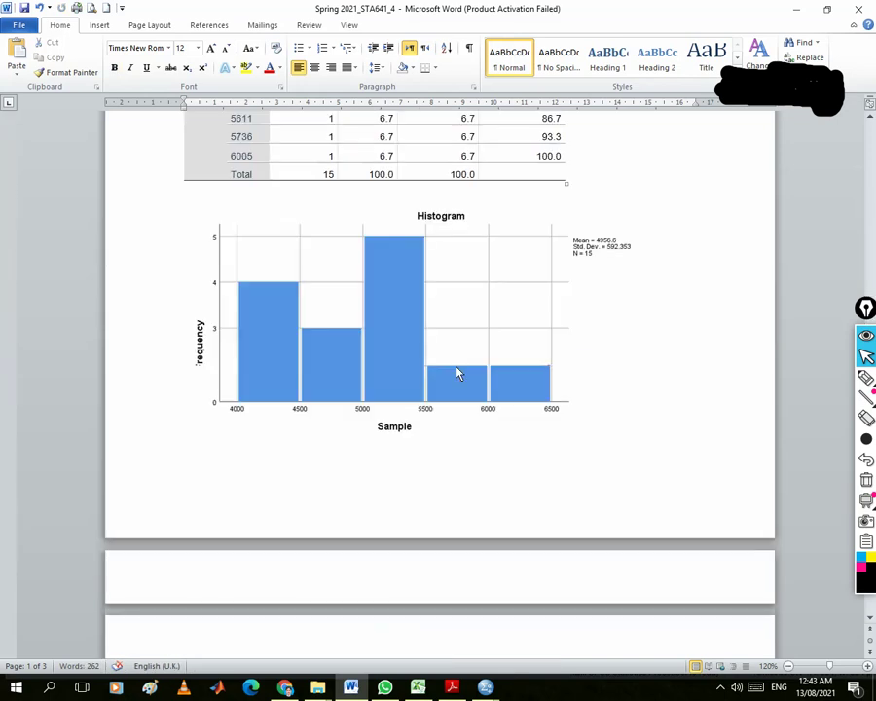
click(288, 418)
key(ctrl+v)
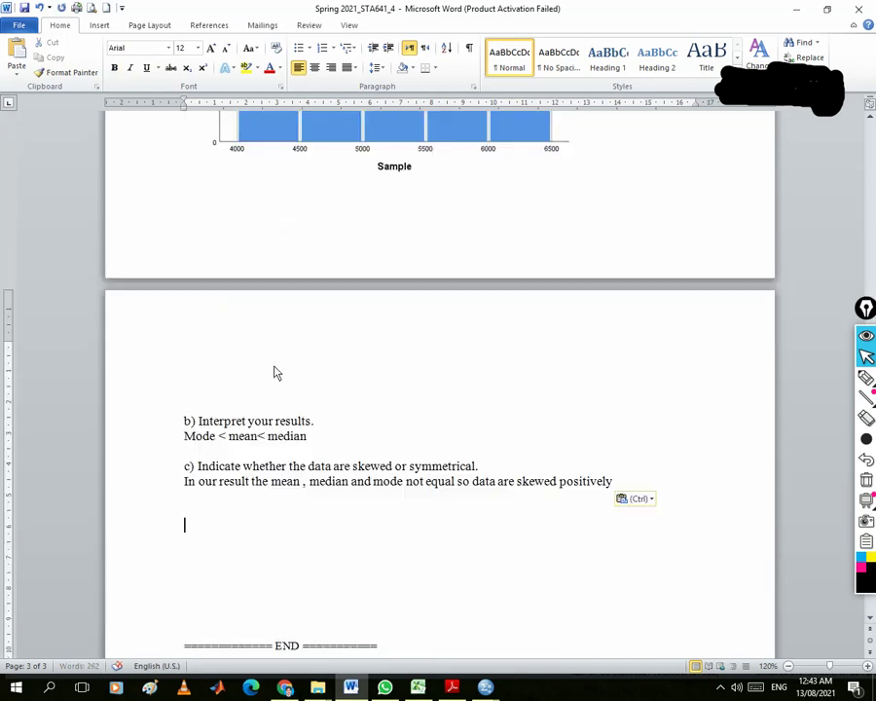
Remove the surplus blank lines above part b) and between the part c) answer and the END line
click(222, 383)
key(BackSpace)
key(BackSpace)
key(BackSpace)
key(BackSpace)
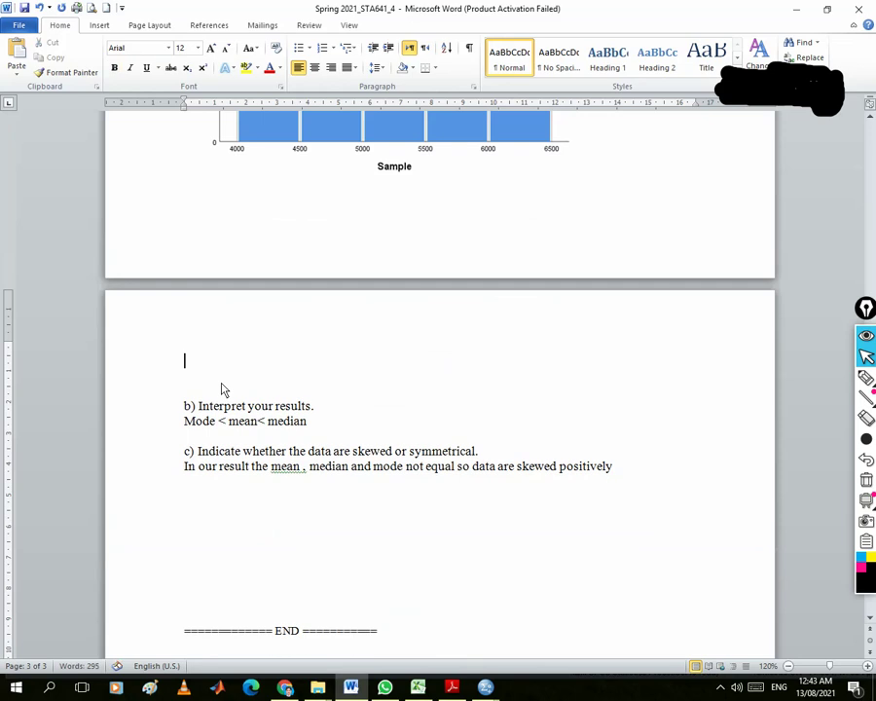
click(243, 551)
key(BackSpace)
key(BackSpace)
key(BackSpace)
key(BackSpace)
key(BackSpace)
key(BackSpace)
key(BackSpace)
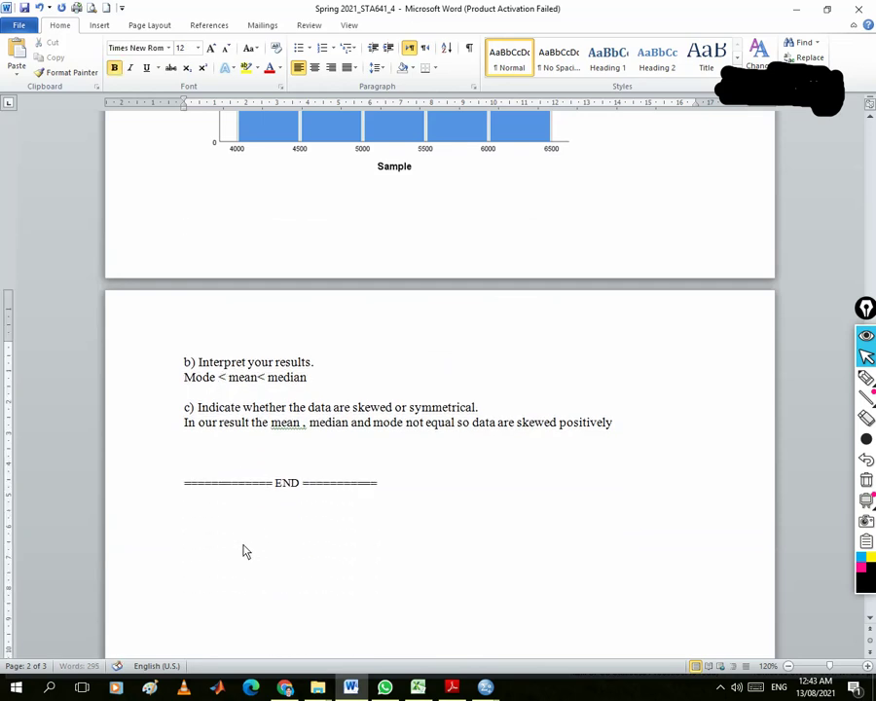
Save the completed assignment document
scroll(596, 446, up, 1)
scroll(596, 446, up, 20)
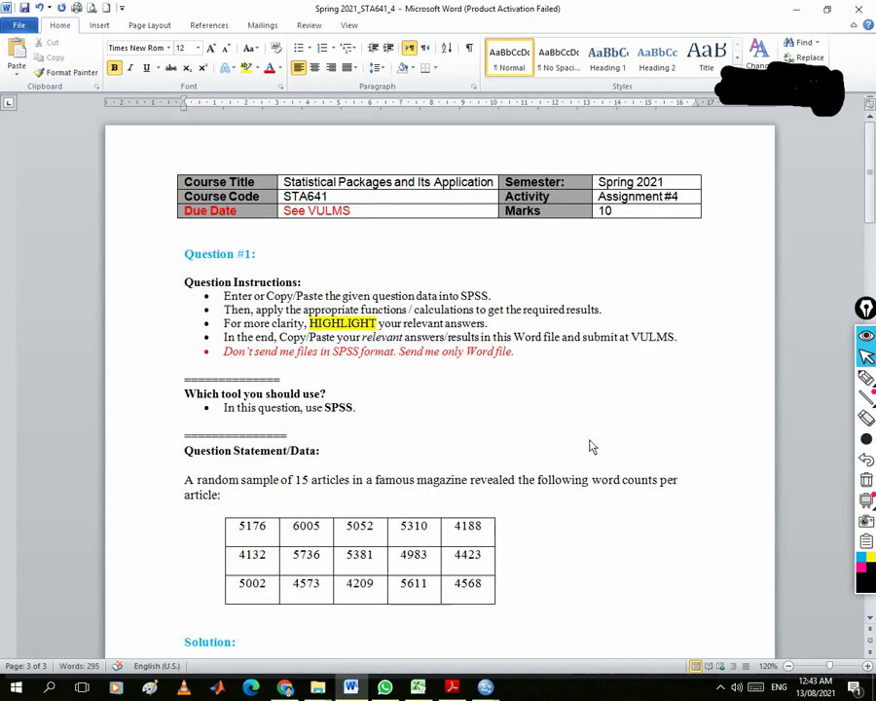
click(24, 7)
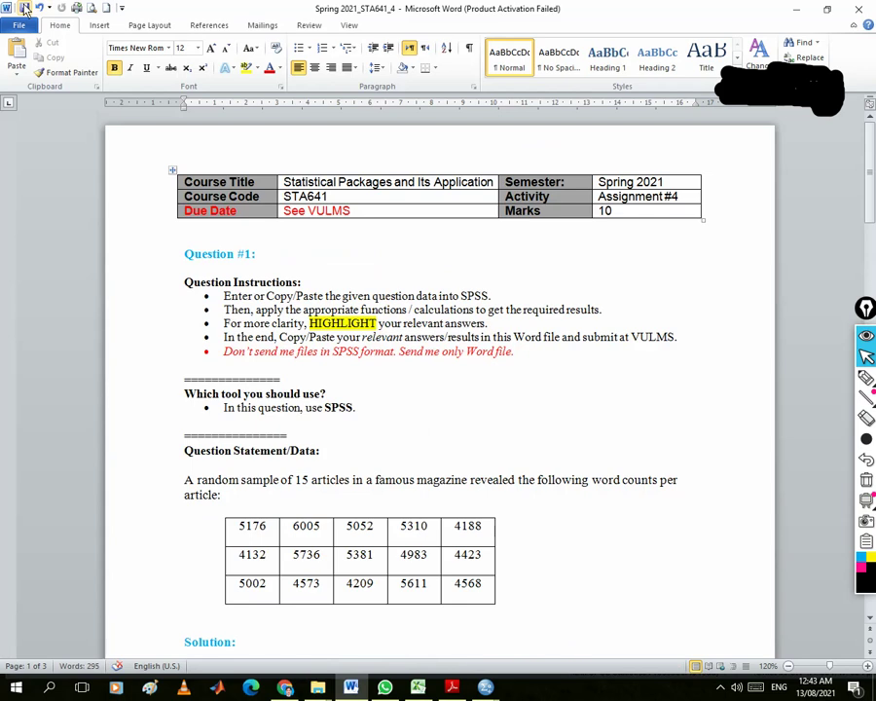